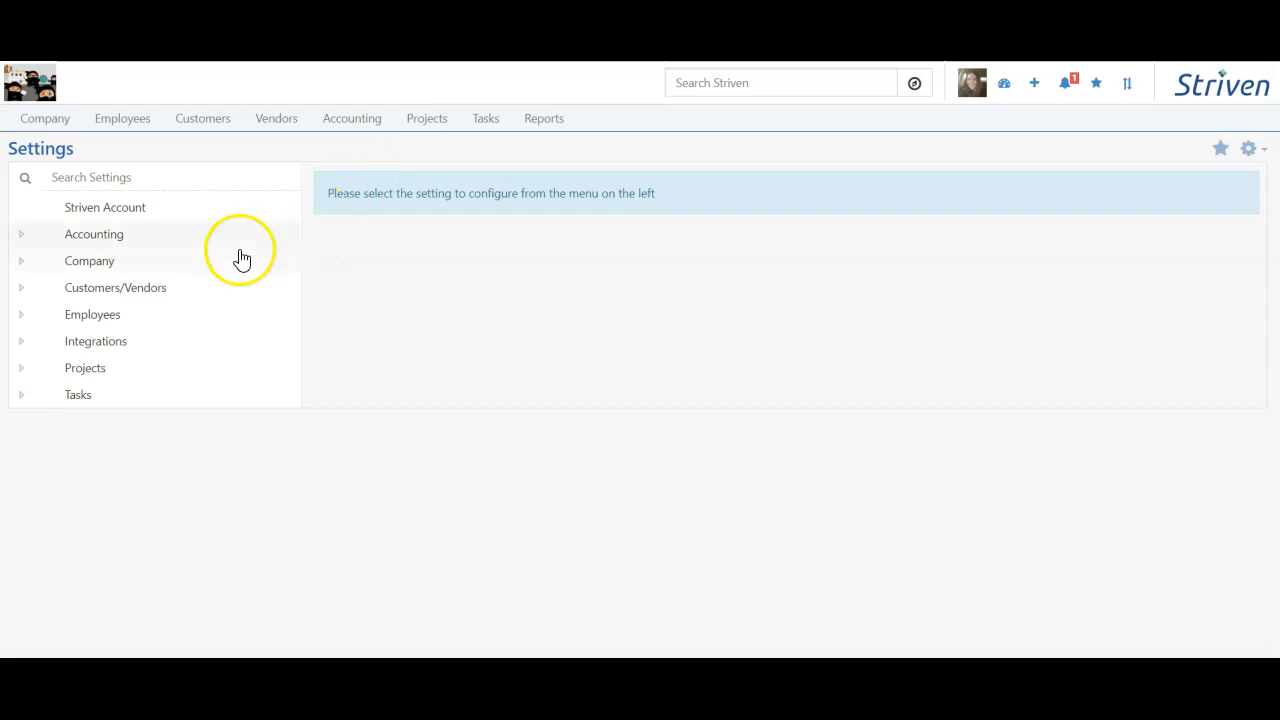
# Open the opportunity categories settings within the Customers/Vendors settings
pyautogui.click(124, 290)
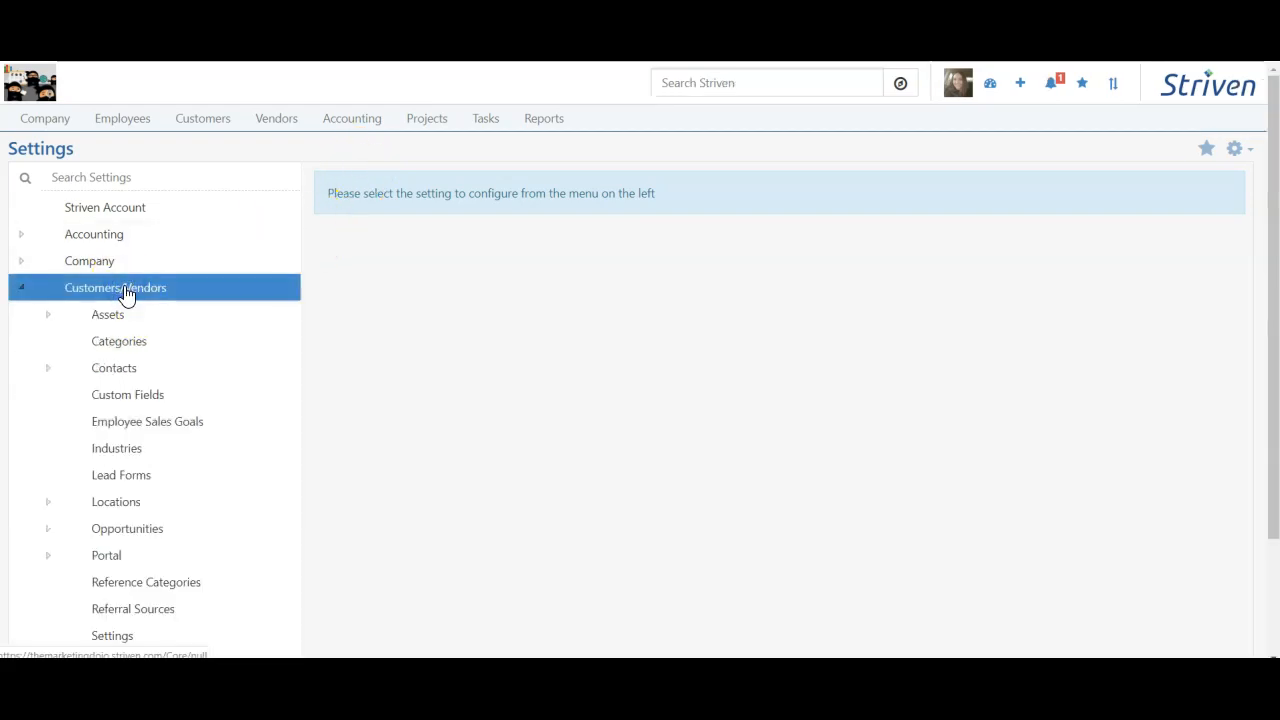
pyautogui.click(97, 530)
pyautogui.scroll(-2, 106, 531)
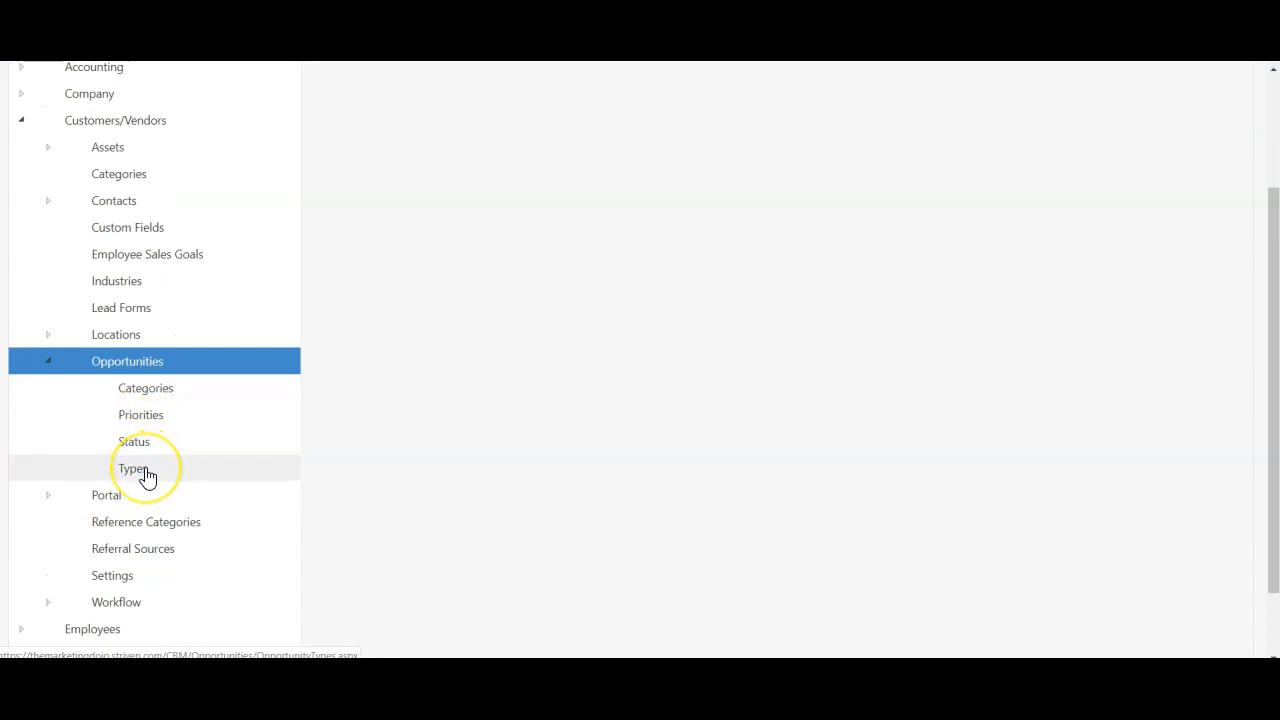
pyautogui.click(146, 394)
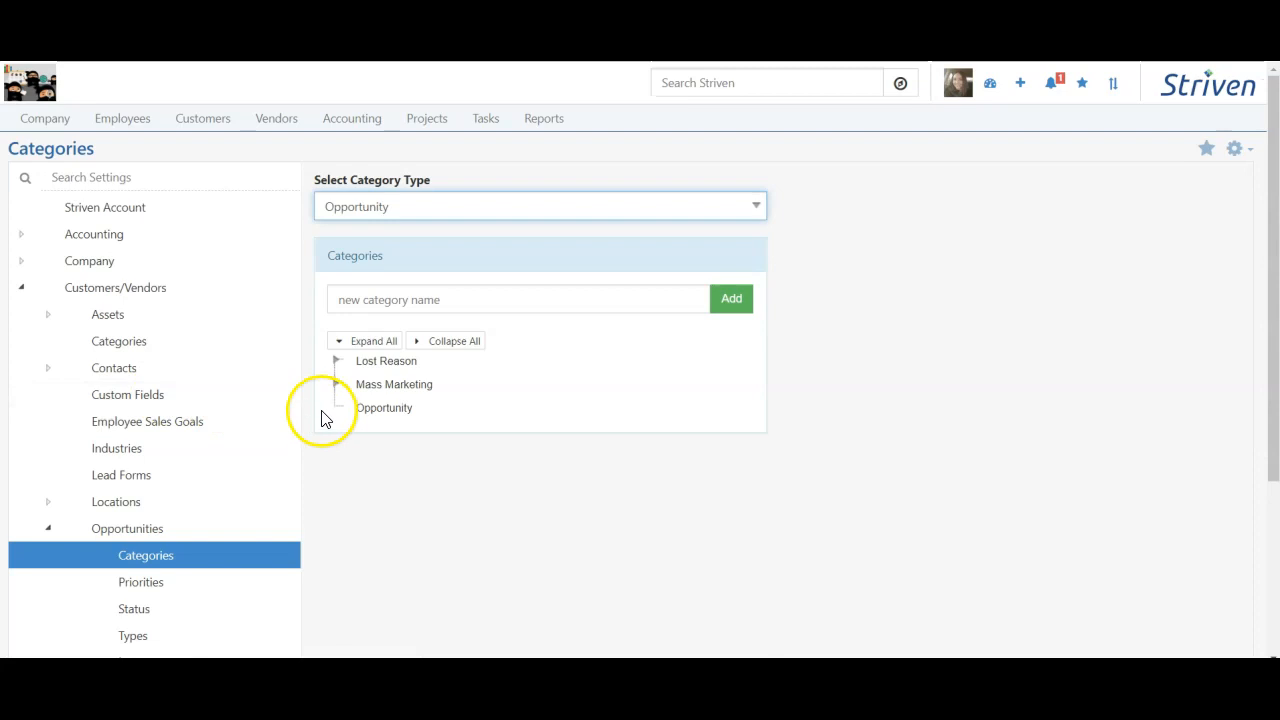
# Expand the Lost Reason and Mass Marketing categories and move the top-level Opportunity category under Mass Marketing
pyautogui.click(336, 361)
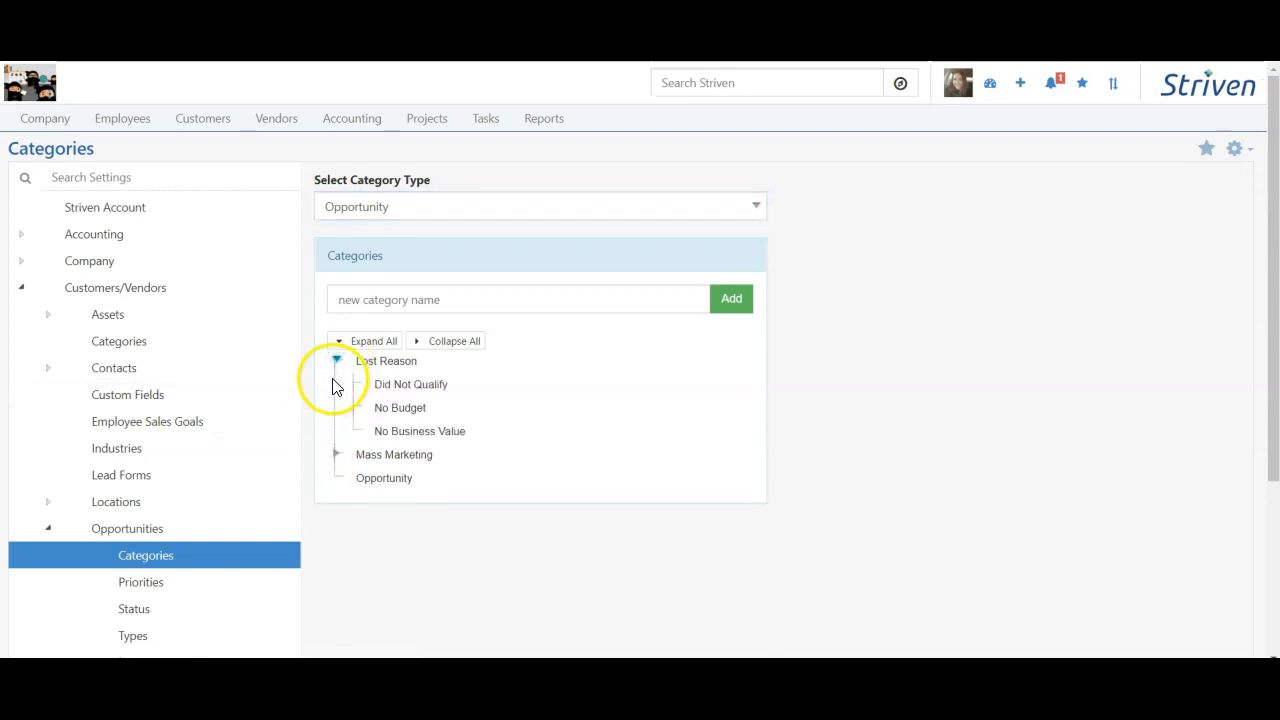
pyautogui.click(337, 454)
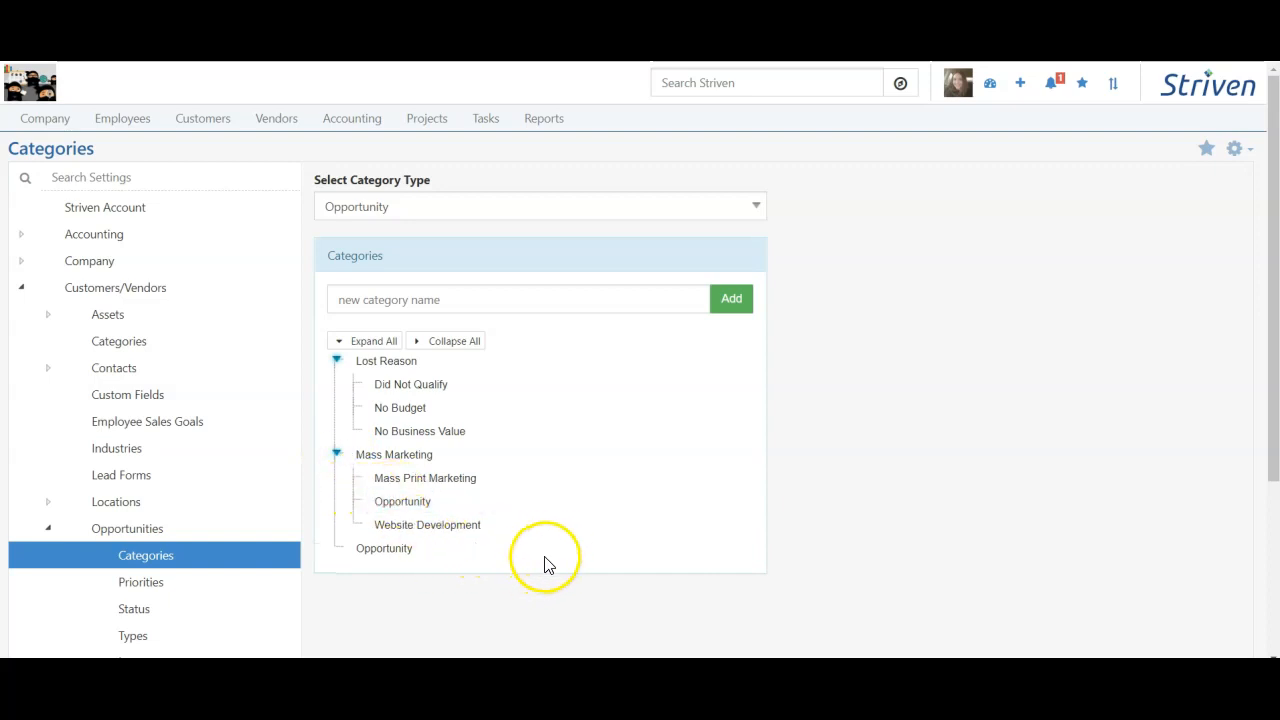
pyautogui.moveTo(372, 552); pyautogui.dragTo(412, 456)
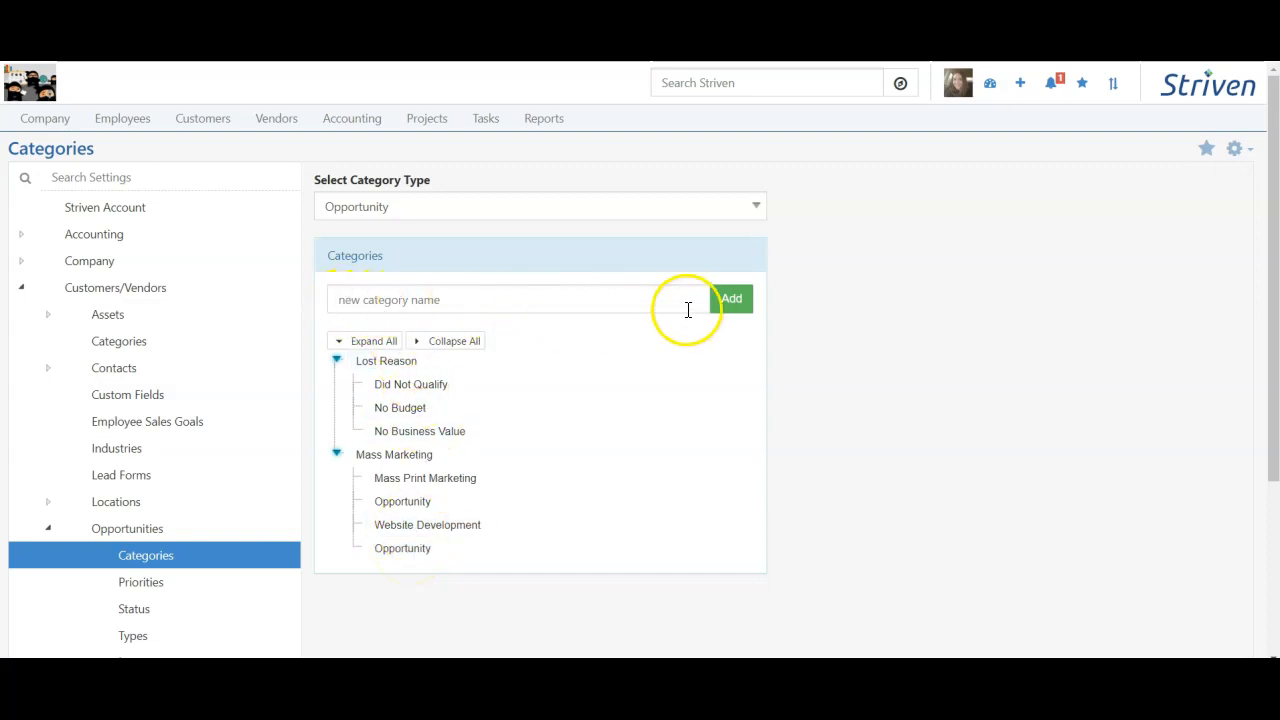
# Add an opportunity priority named "Right Away" with the description "This needs to be done immedietley" and the red color #ff0000
pyautogui.scroll(-2, 491, 507)
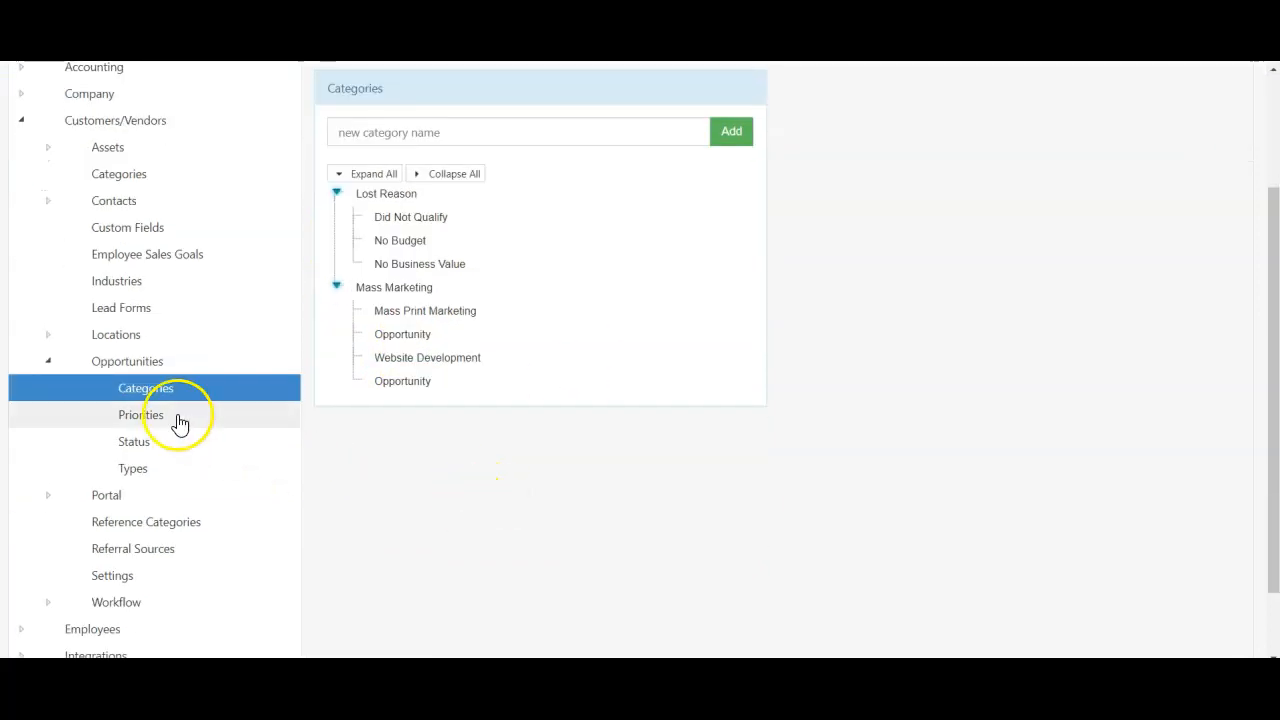
pyautogui.click(176, 425)
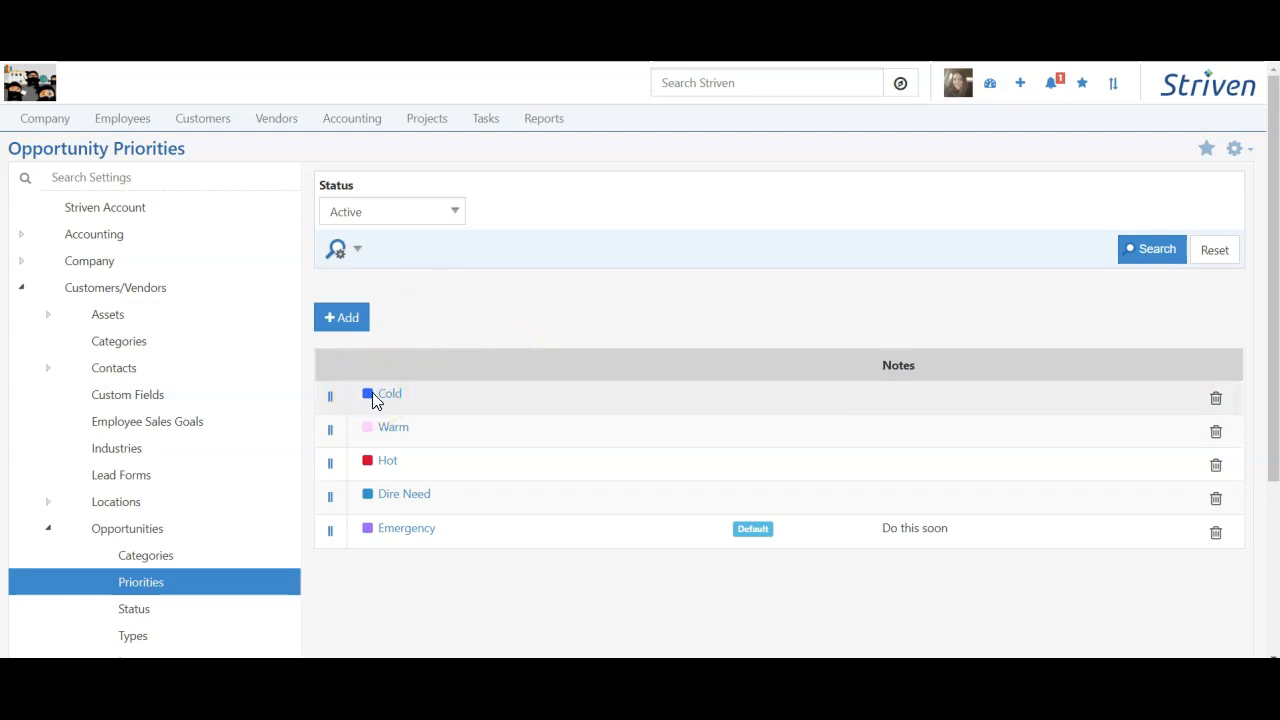
pyautogui.click(348, 316)
pyautogui.click(526, 152)
pyautogui.write('Right Away')
pyautogui.click(474, 190)
pyautogui.write('This needs to be done immedietley')
pyautogui.click(489, 255)
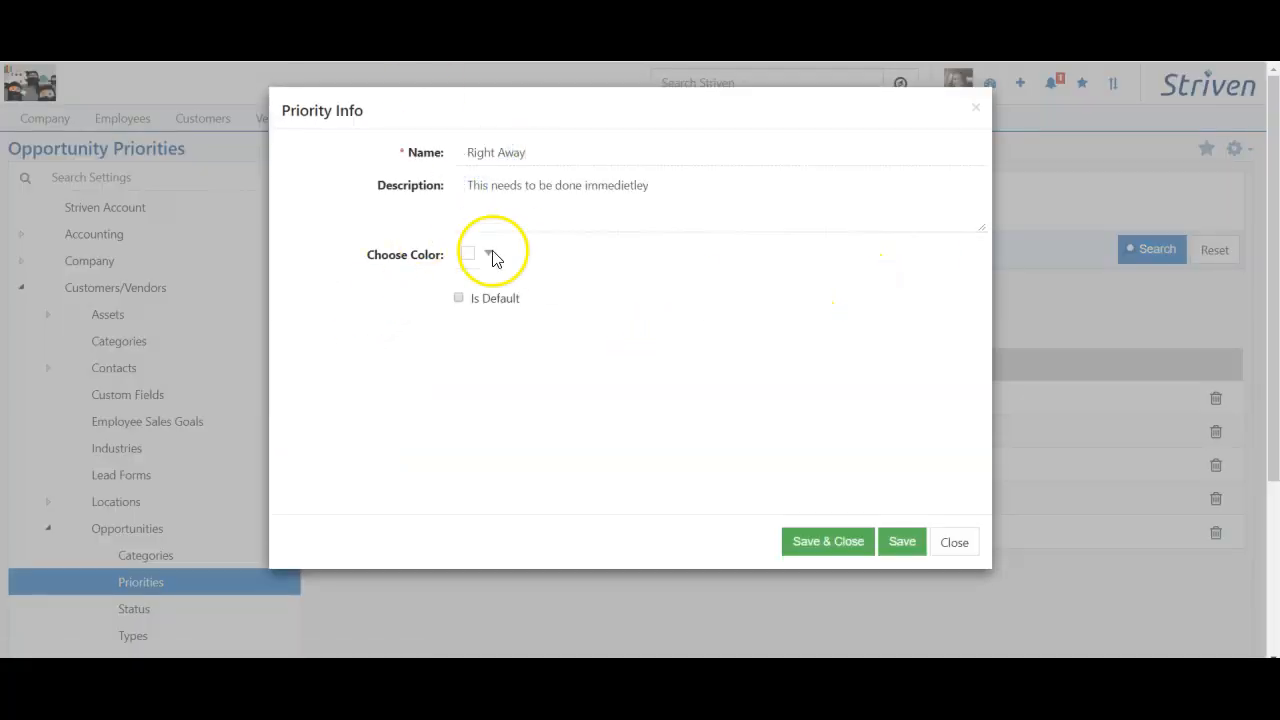
pyautogui.click(529, 371)
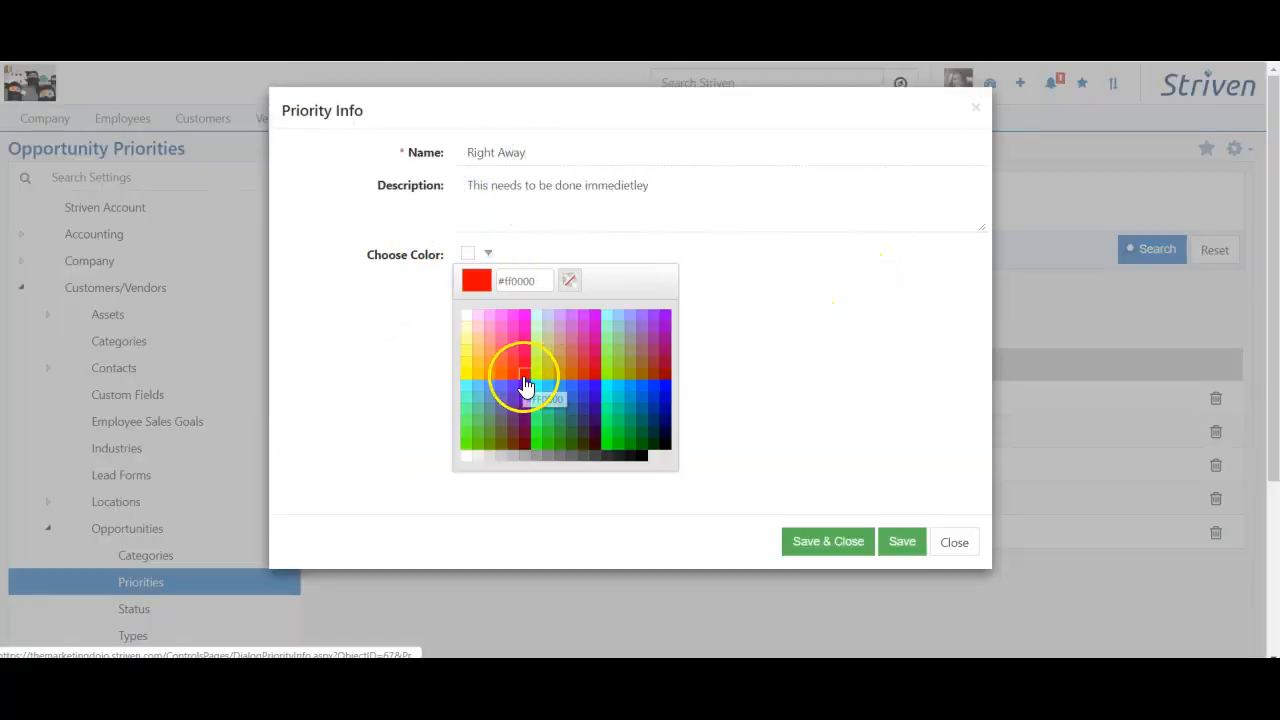
pyautogui.click(826, 541)
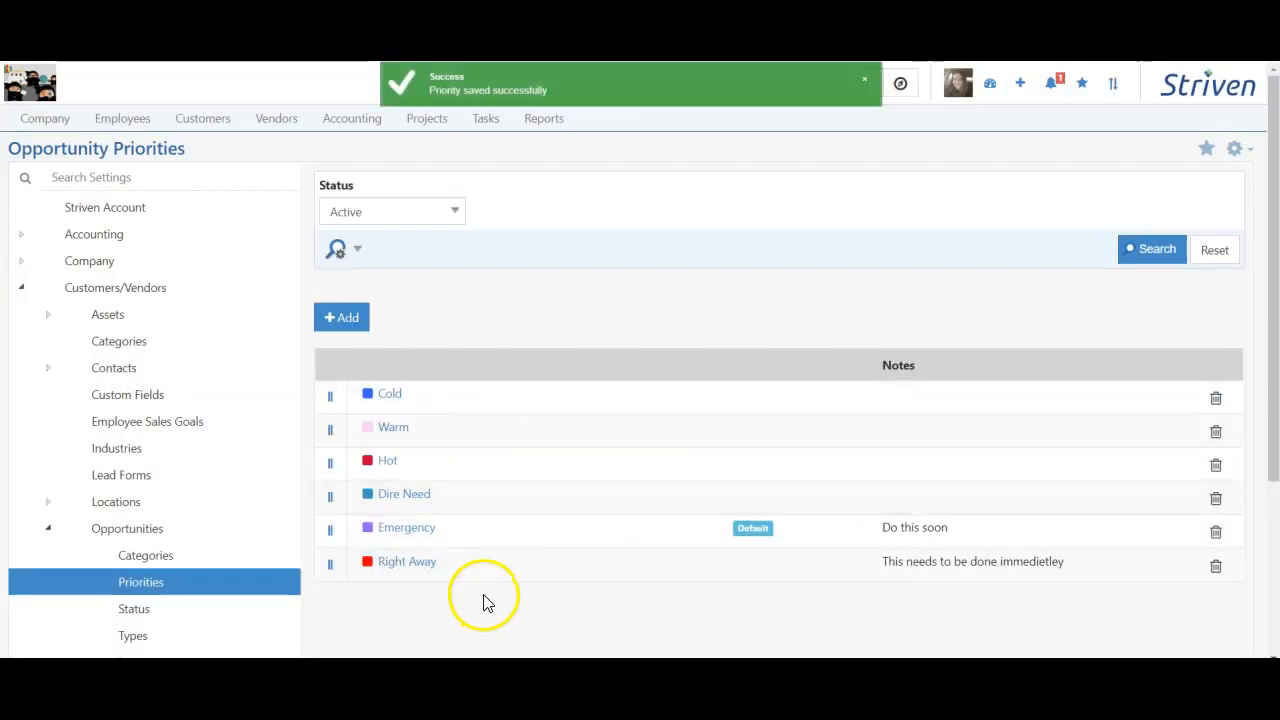
# Add an opportunity status "On Hold" visible on the portal and customer dashboards, and place it between Sold and Lost
pyautogui.click(146, 621)
pyautogui.scroll(-2, 515, 420)
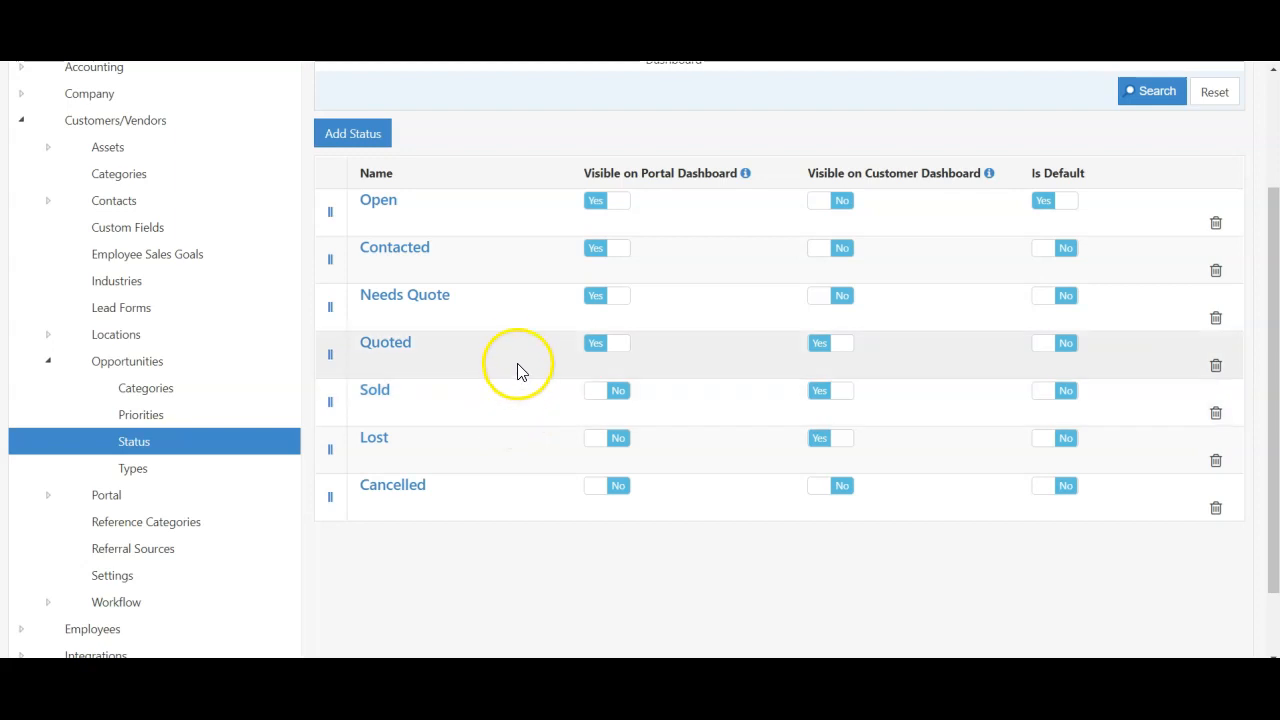
pyautogui.click(365, 140)
pyautogui.click(441, 174)
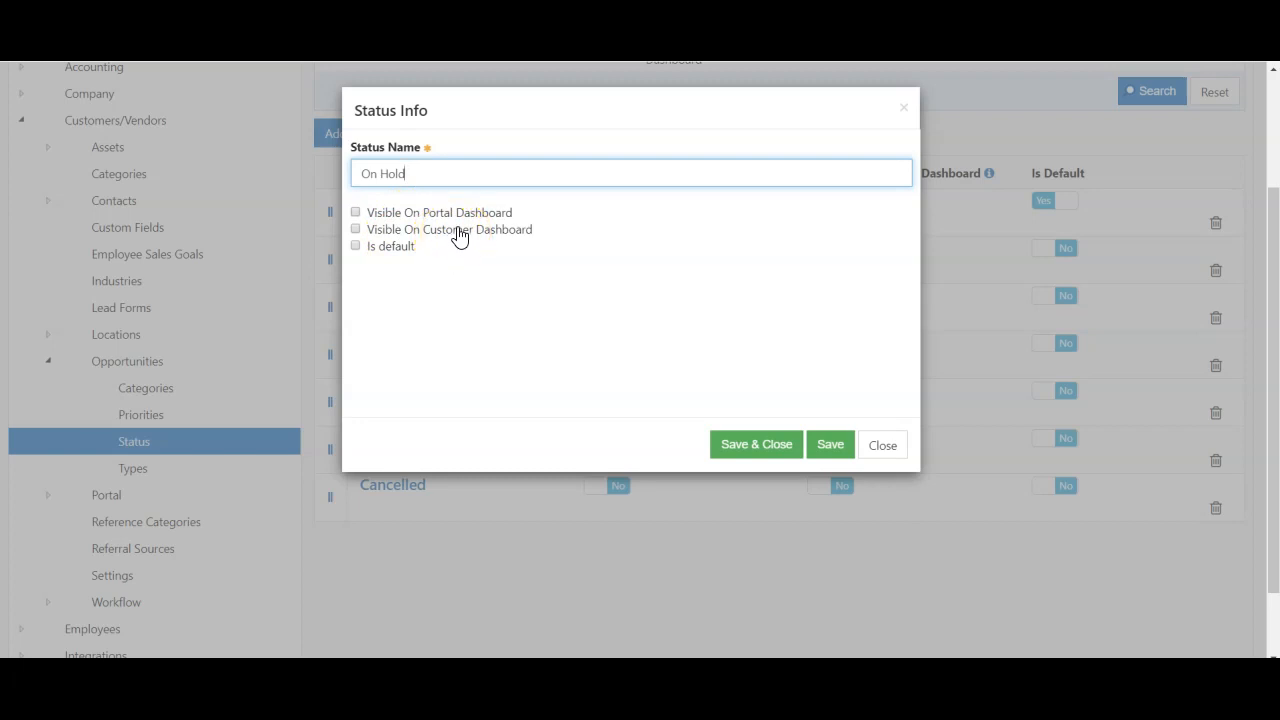
pyautogui.click(456, 238)
pyautogui.click(458, 238)
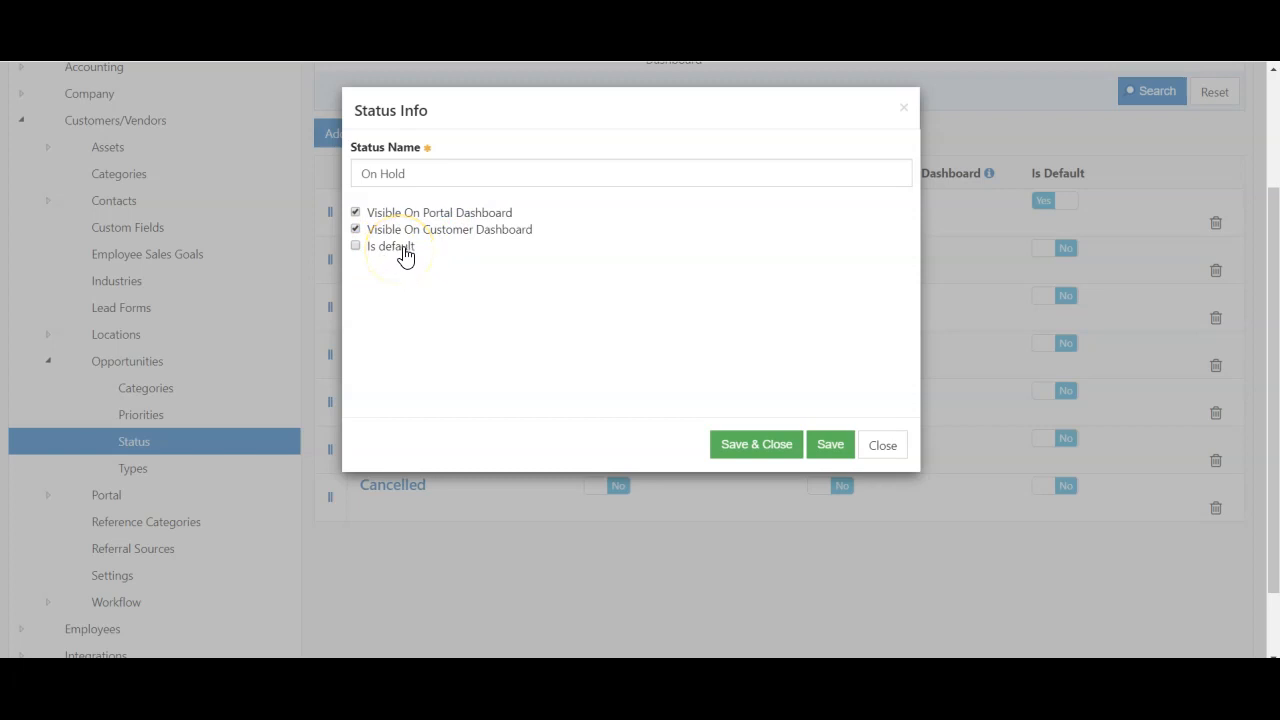
pyautogui.click(741, 442)
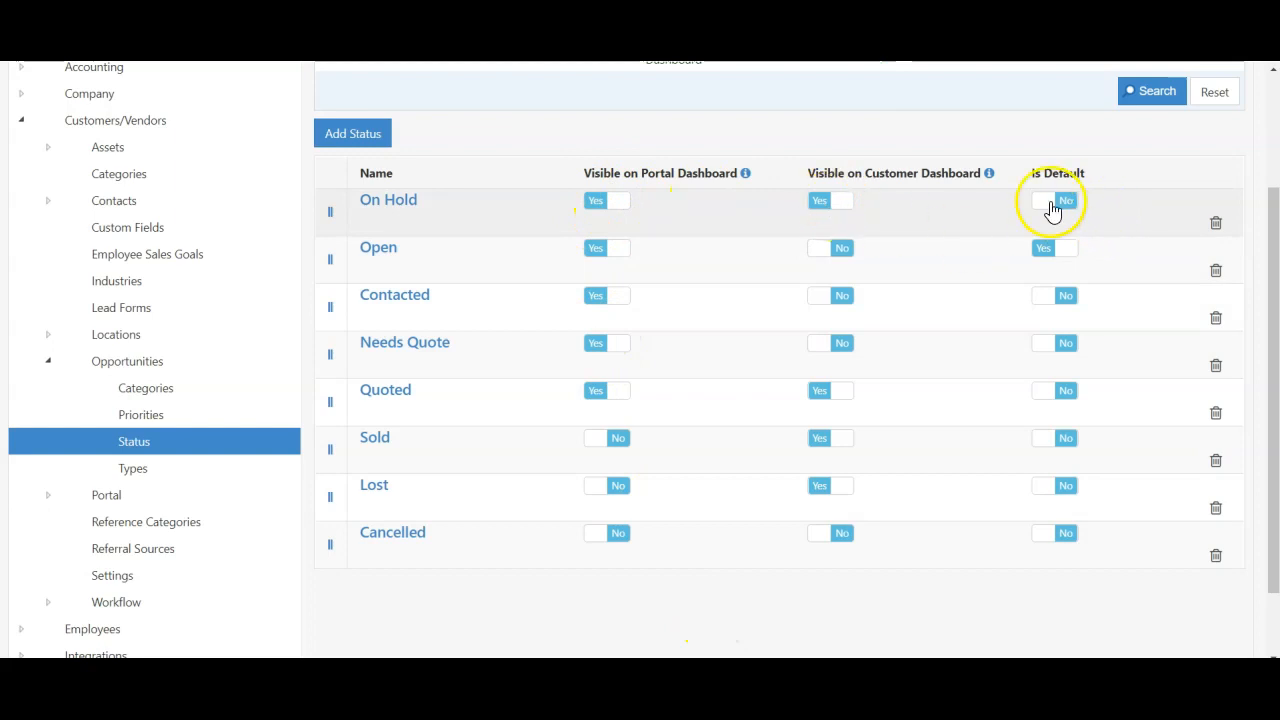
pyautogui.moveTo(333, 212); pyautogui.dragTo(335, 470)
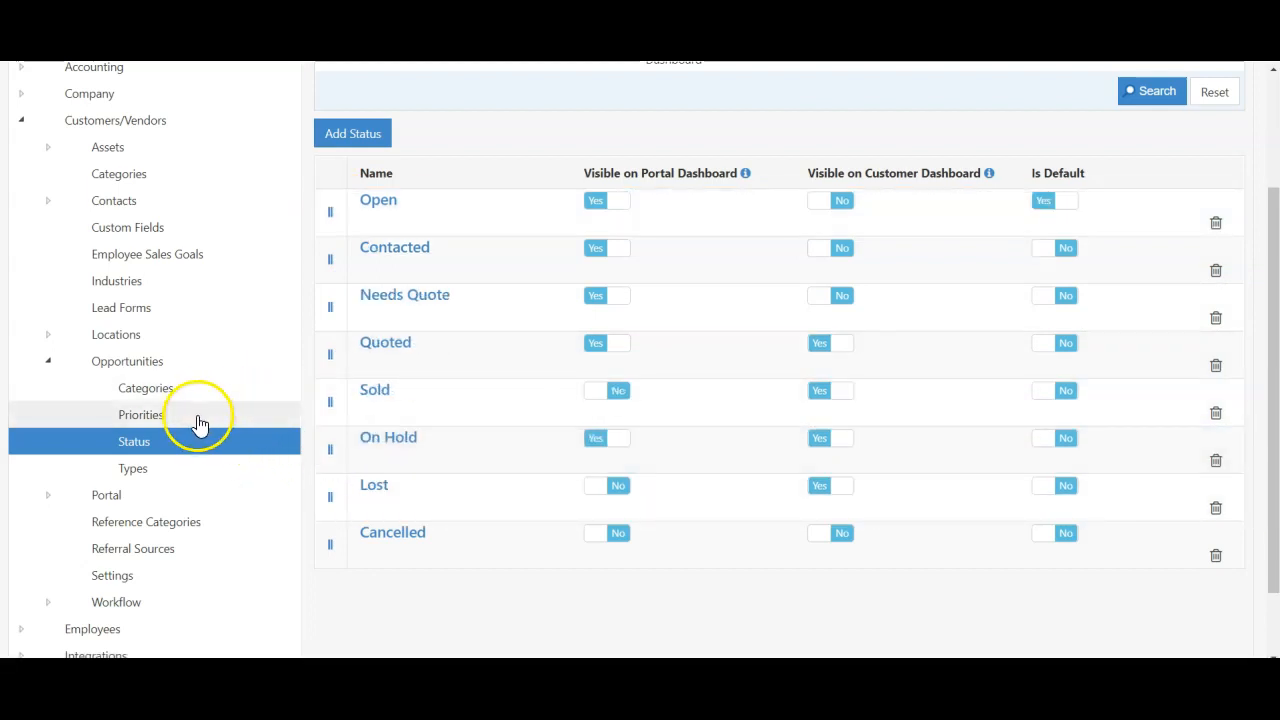
# Add a second notification recipient to the Advertising opportunity type
pyautogui.click(184, 478)
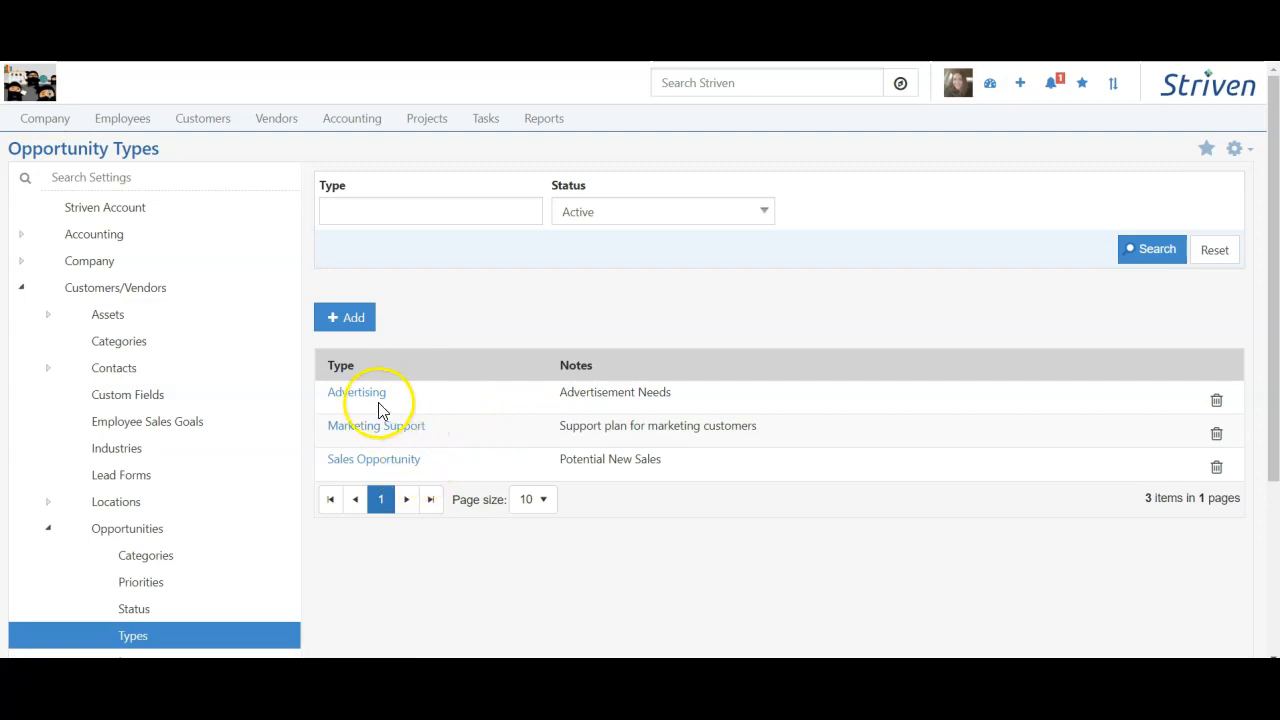
pyautogui.click(352, 394)
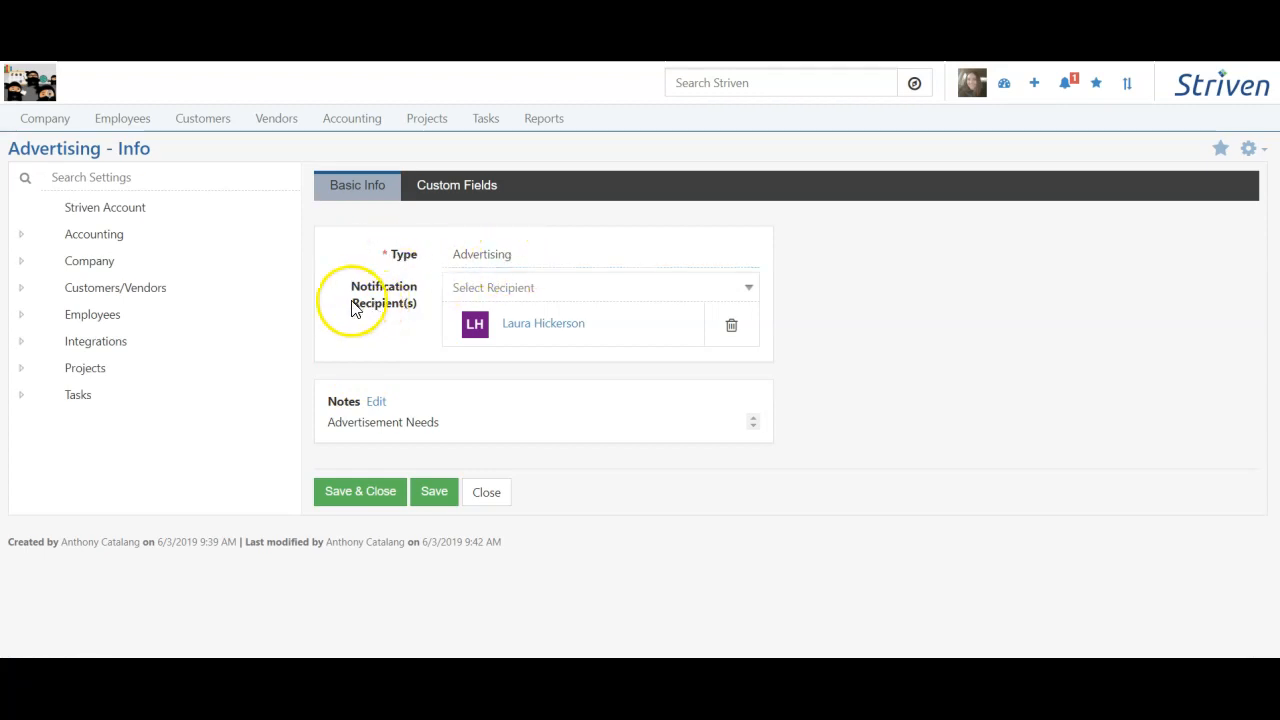
pyautogui.click(509, 292)
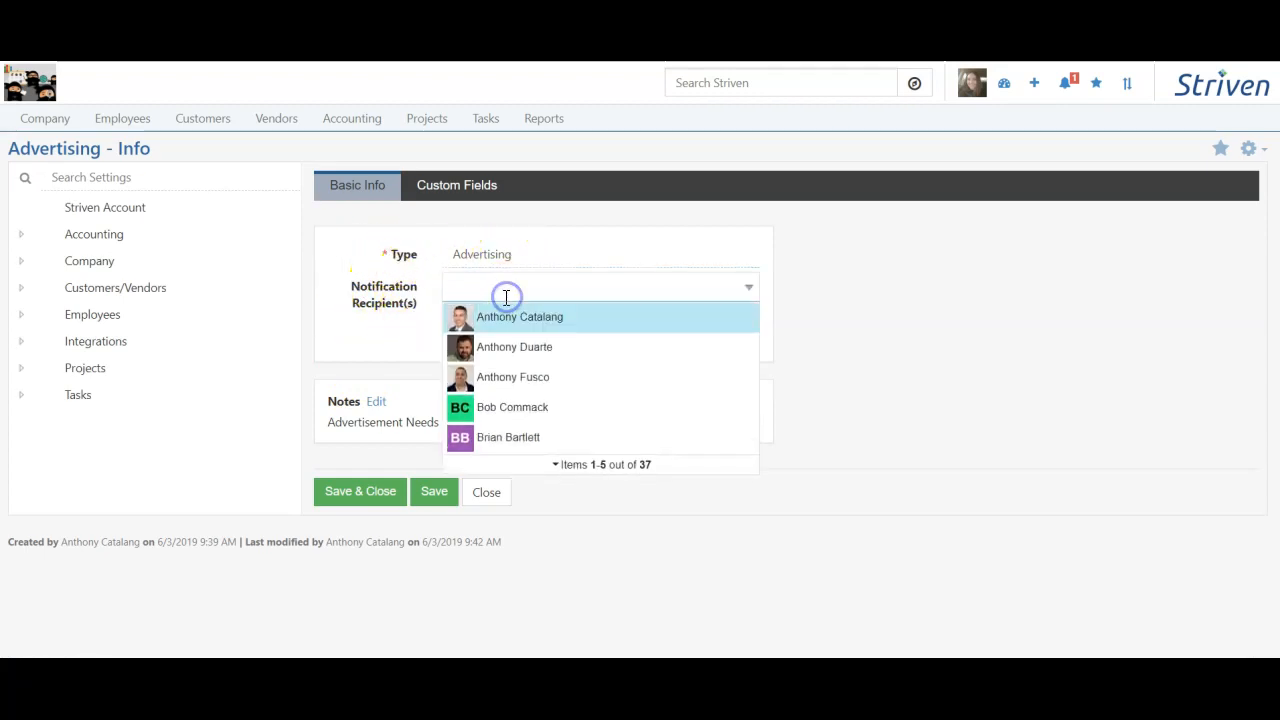
pyautogui.write('la')
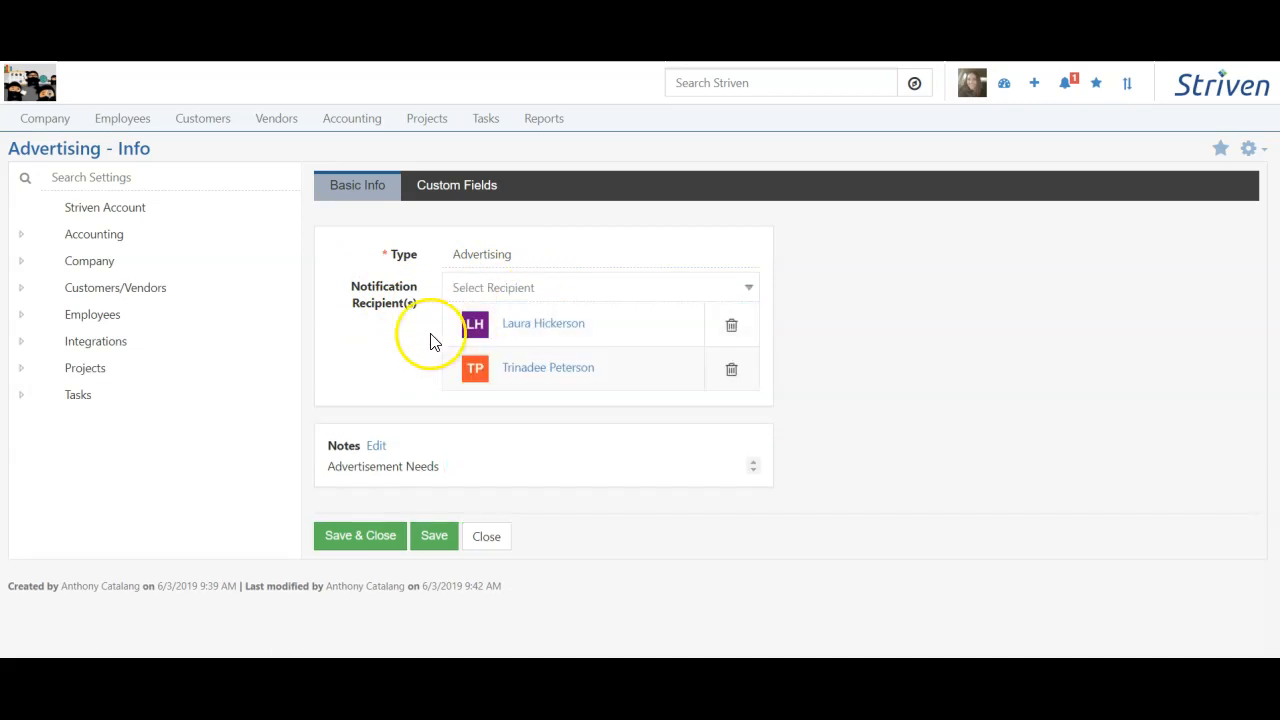
# Review the Advertising type's notes in the editor, return them to preview, and save the opportunity type
pyautogui.click(376, 449)
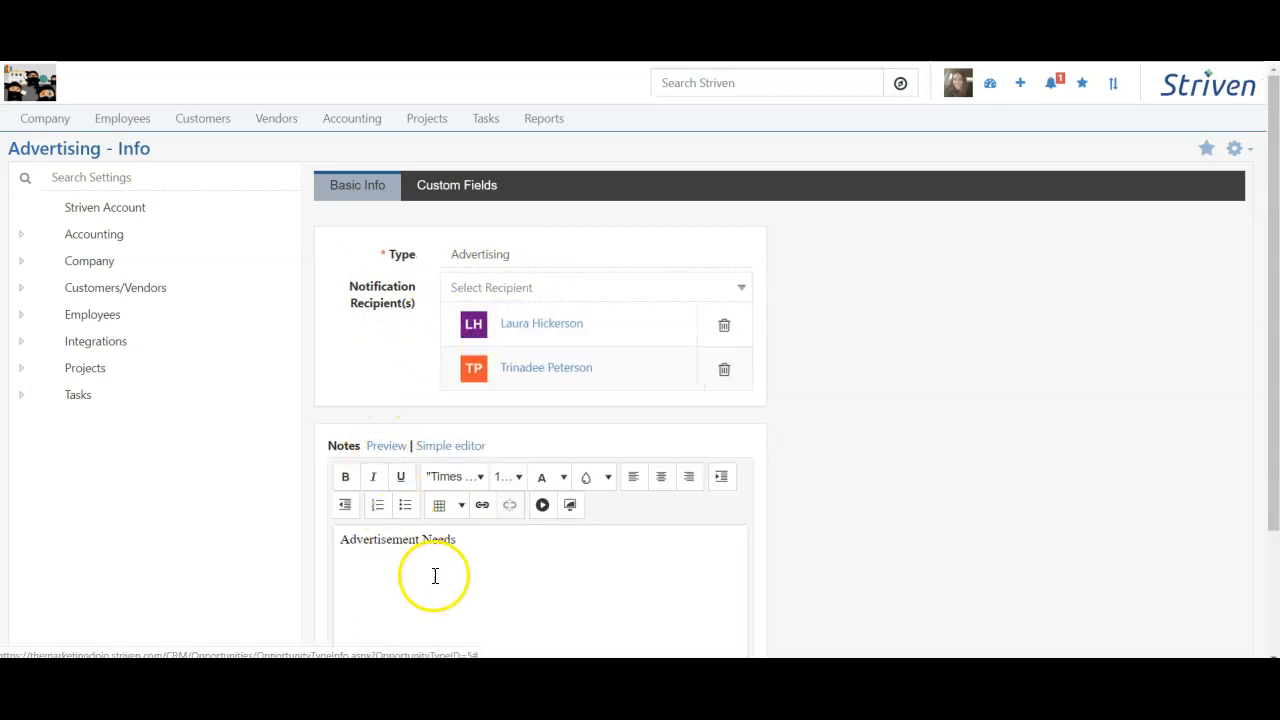
pyautogui.scroll(-2, 440, 562)
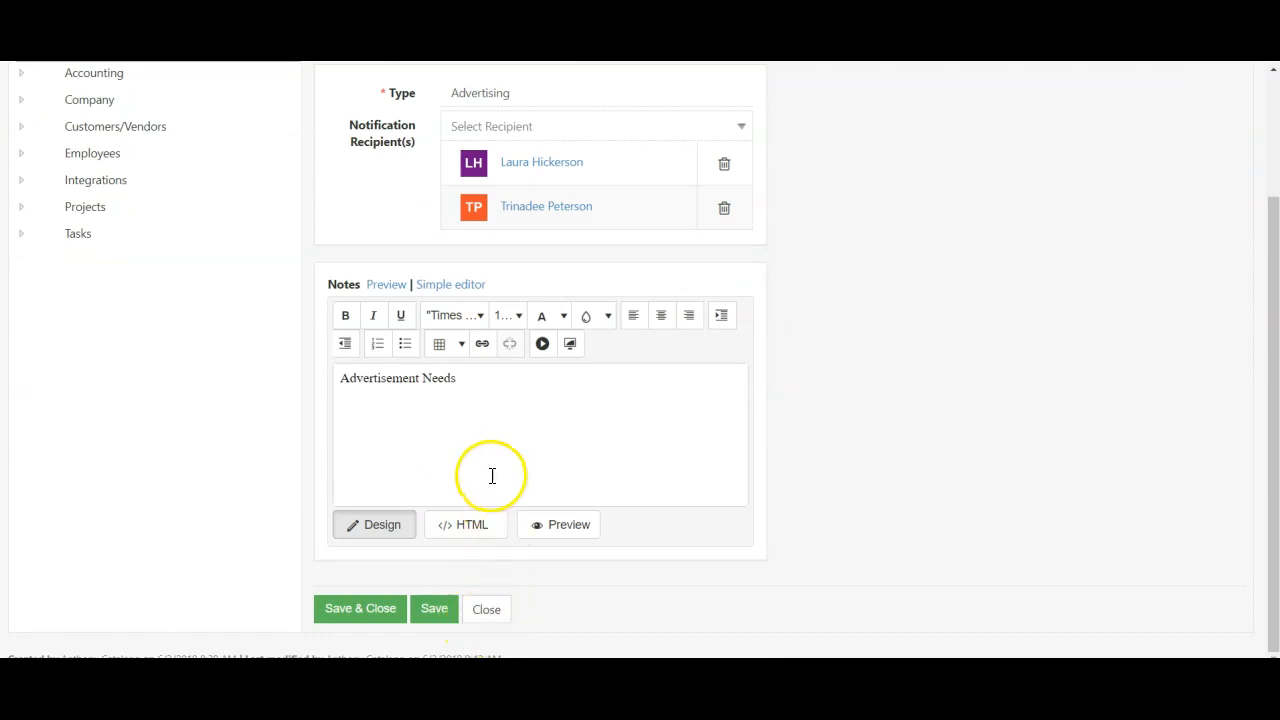
pyautogui.click(390, 288)
pyautogui.click(431, 535)
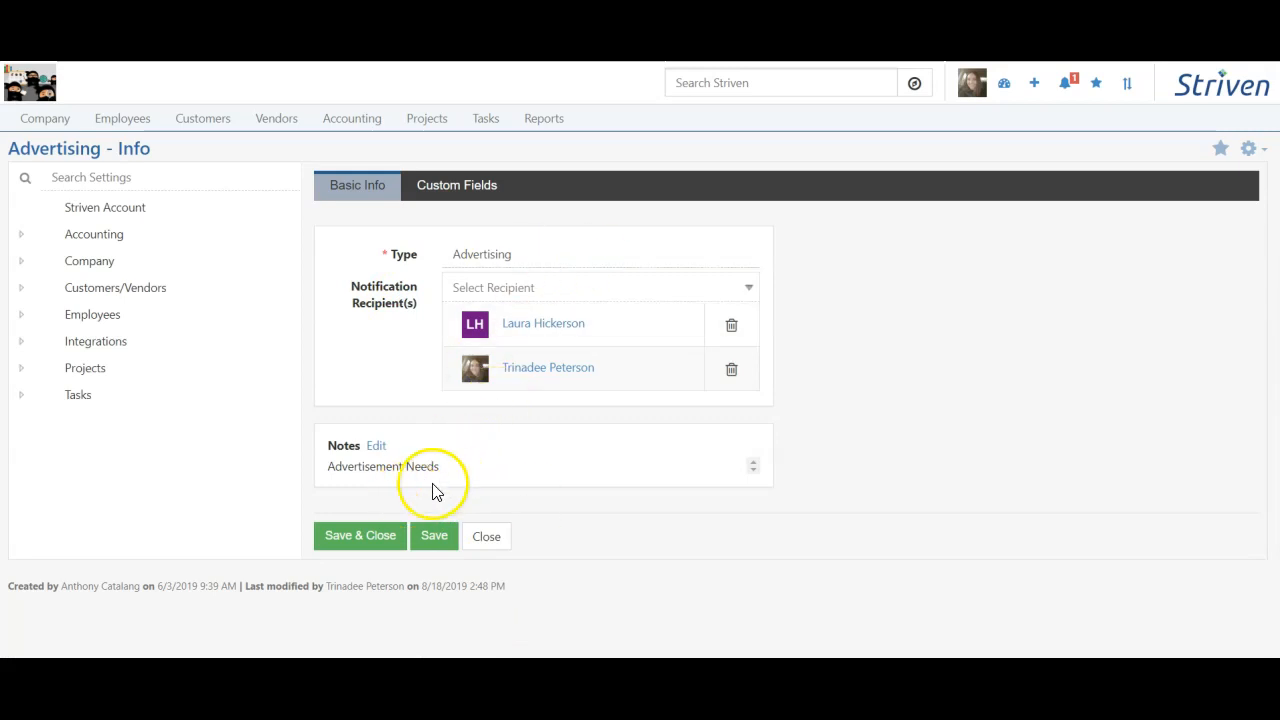
# Add a required, portal-visible Alphanumeric Field "What type of advertising?" to the Additional Info section, and save and close the Advertising type
pyautogui.click(457, 190)
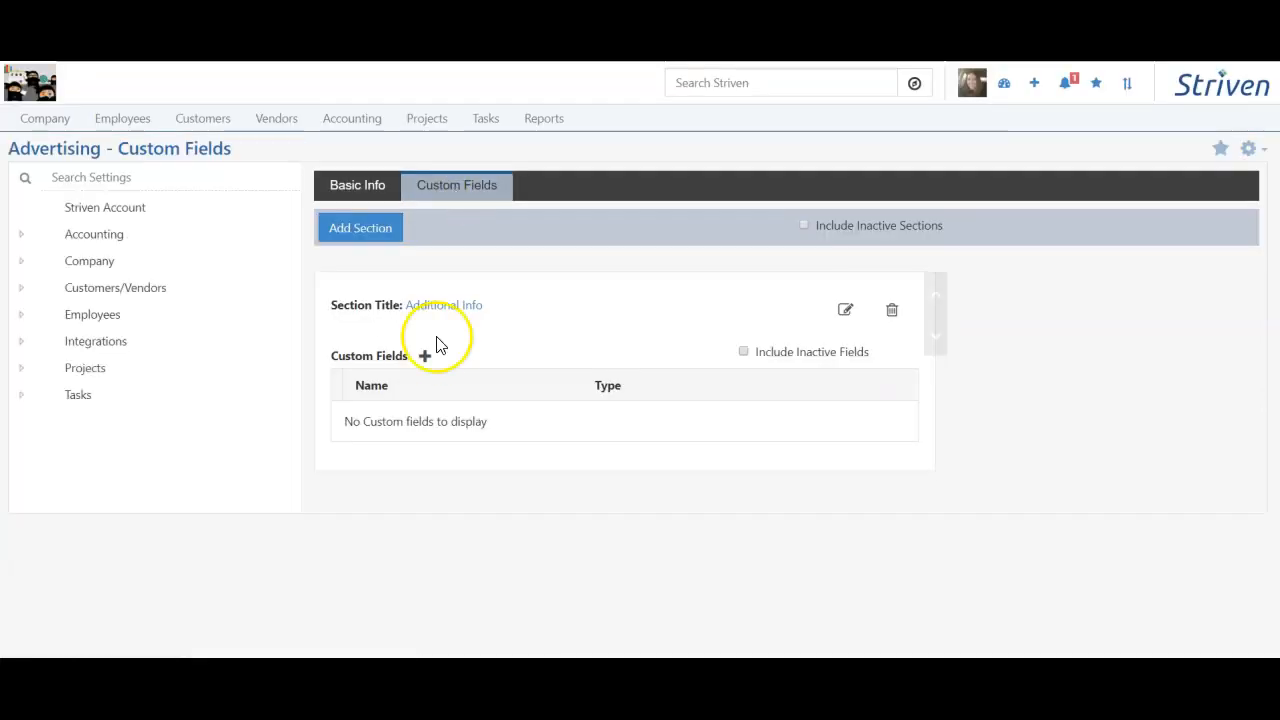
pyautogui.click(437, 357)
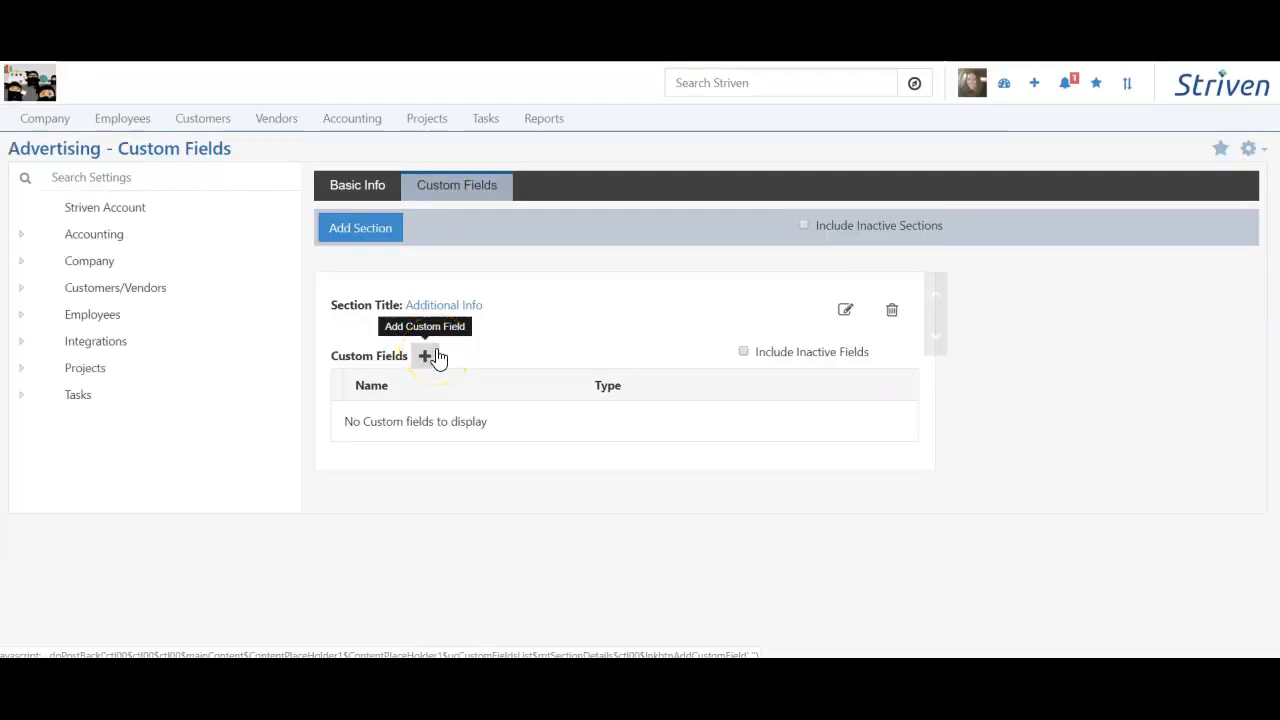
pyautogui.click(430, 357)
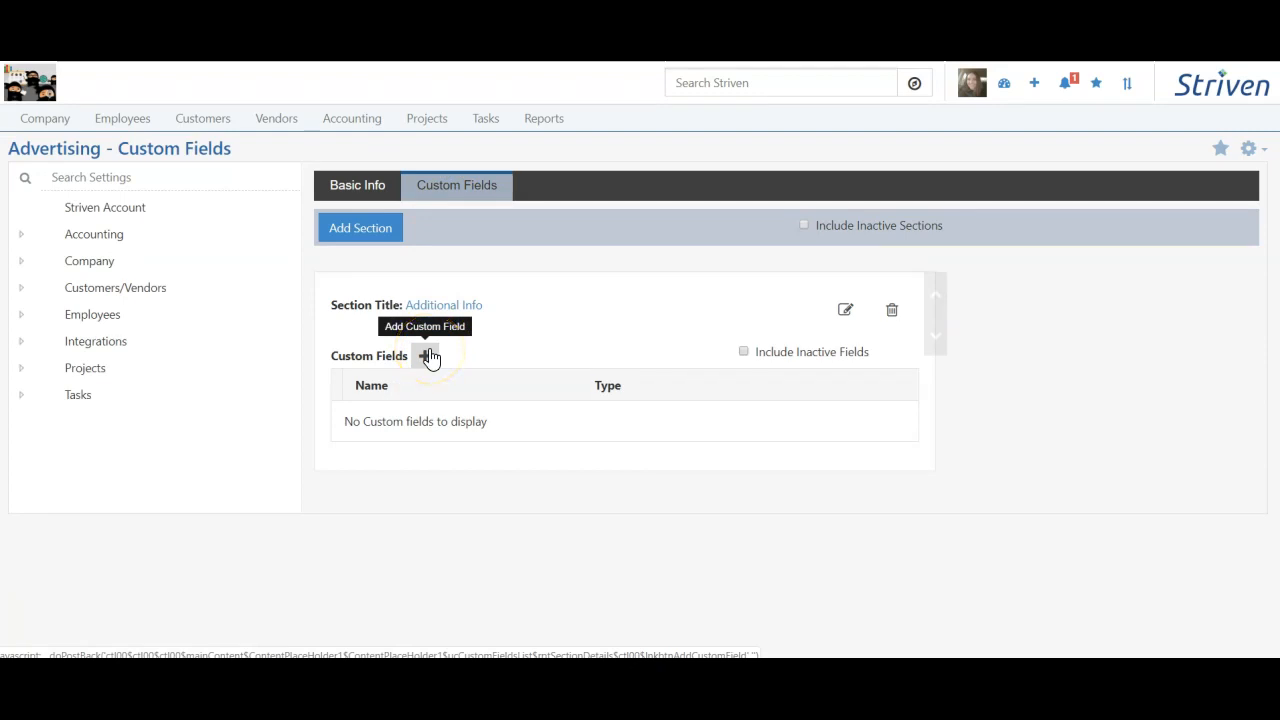
pyautogui.click(430, 357)
pyautogui.click(481, 153)
pyautogui.write('What type of advertising?')
pyautogui.click(477, 200)
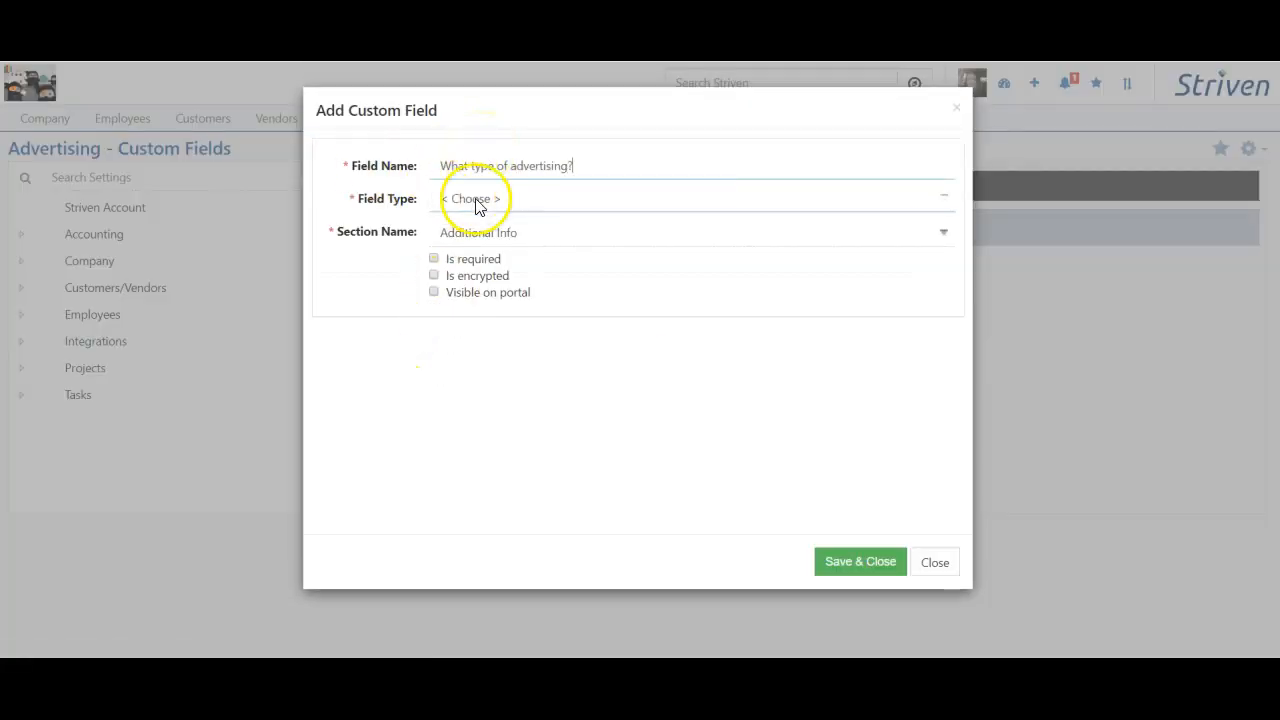
pyautogui.click(480, 232)
pyautogui.click(470, 262)
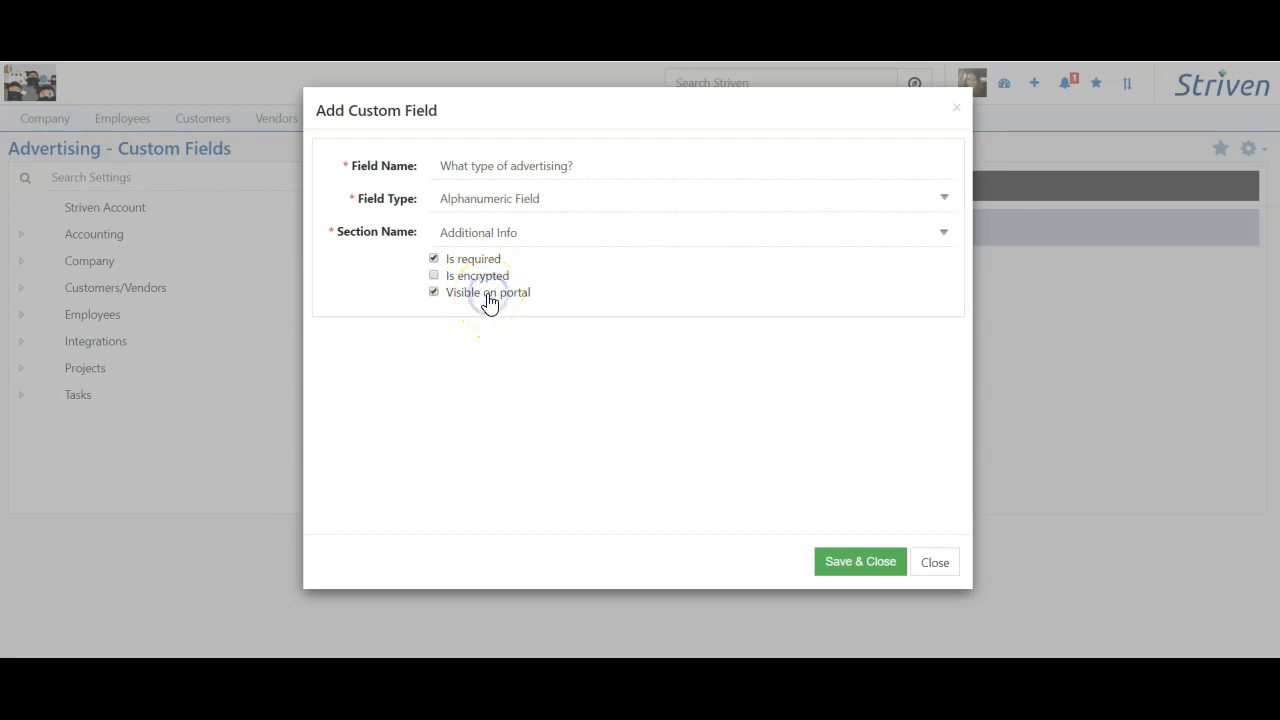
pyautogui.click(837, 565)
pyautogui.click(357, 186)
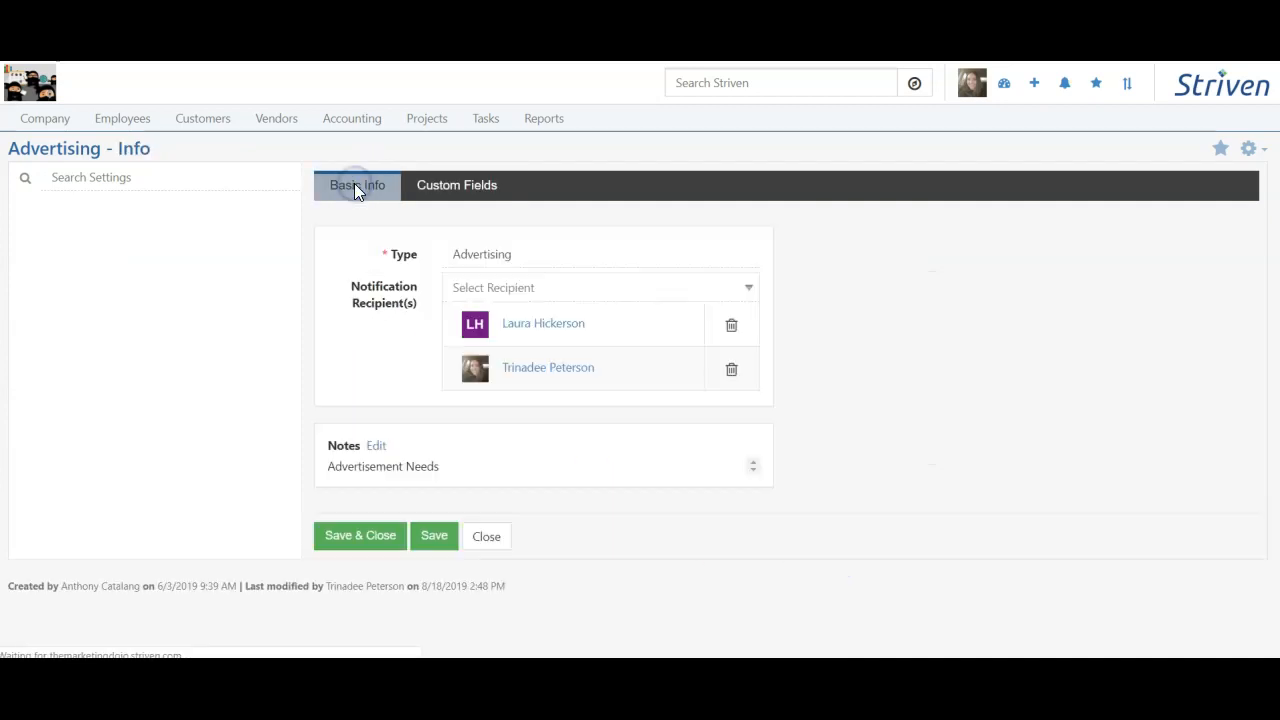
pyautogui.click(368, 538)
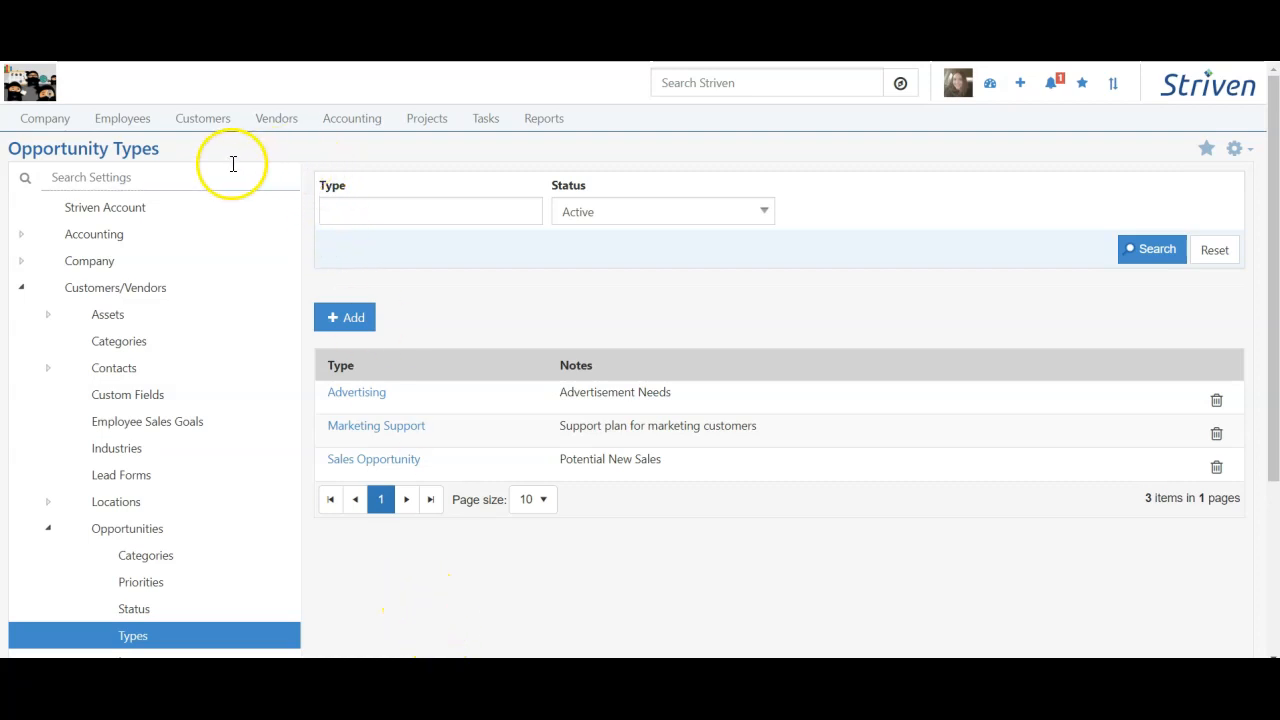
# Open the customer opportunities list, look over the extra search filters, and search with all filters left open
pyautogui.click(186, 118)
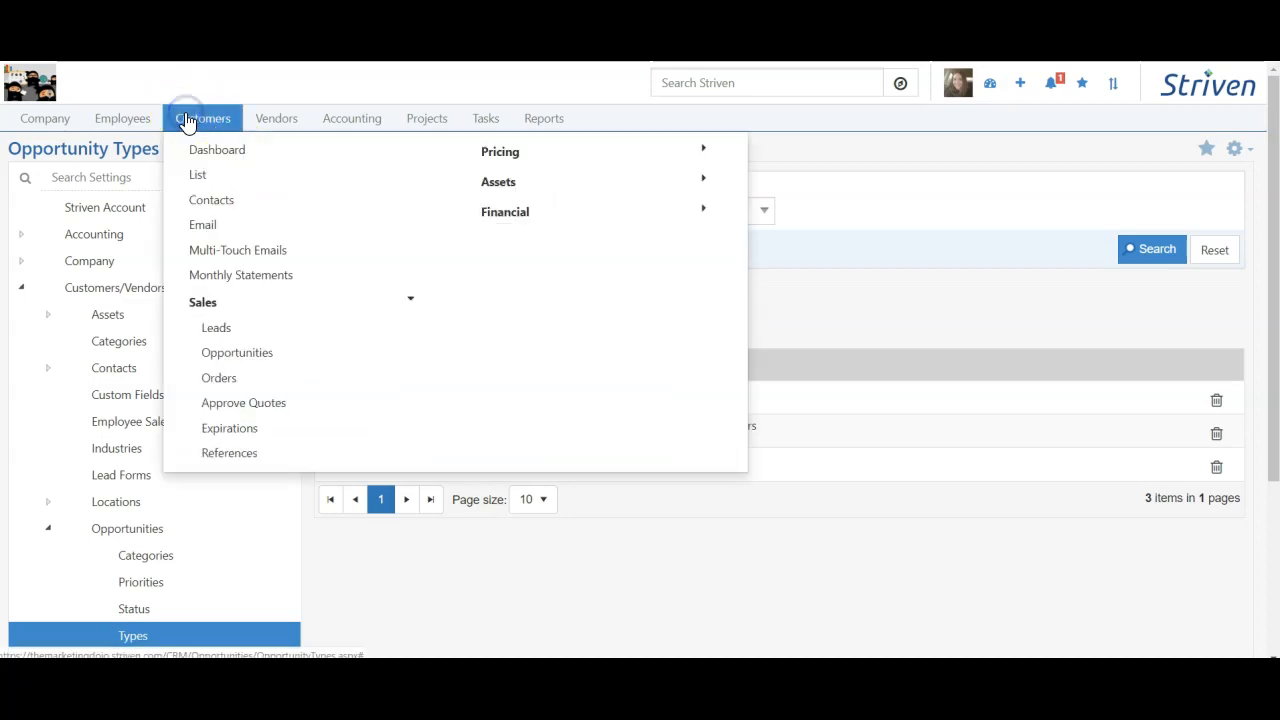
pyautogui.click(287, 358)
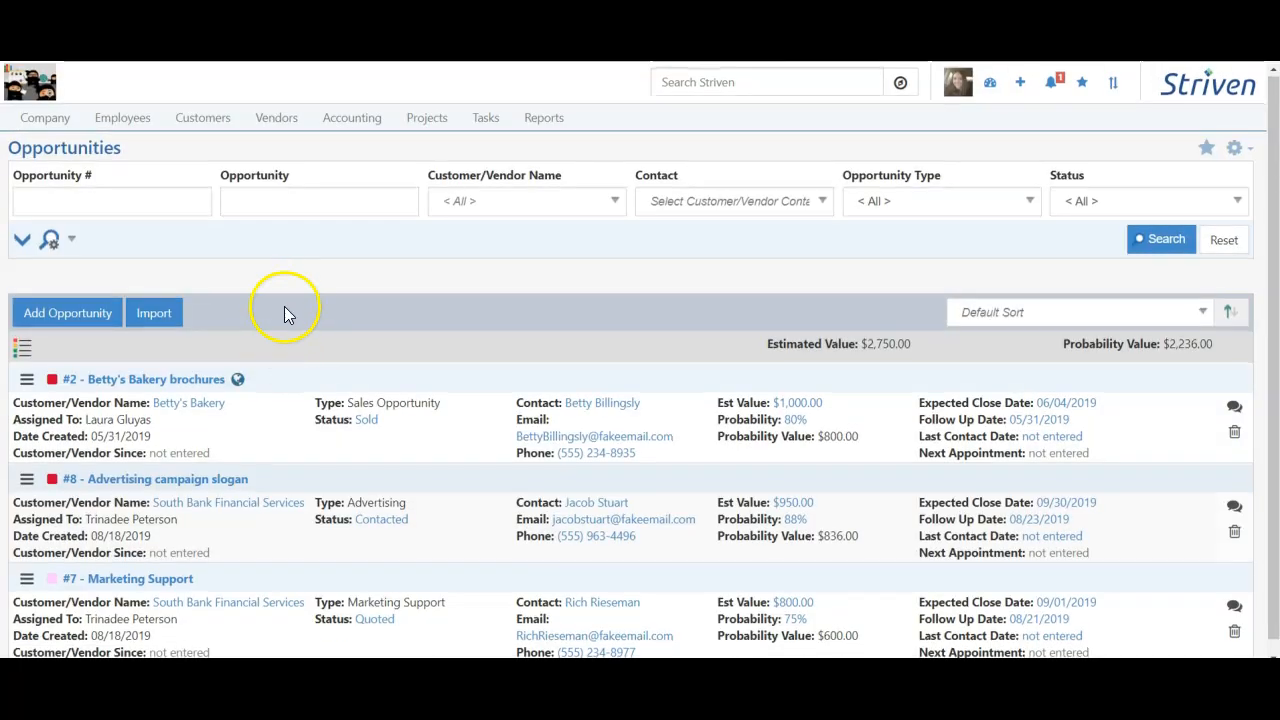
pyautogui.scroll(-1, 285, 315)
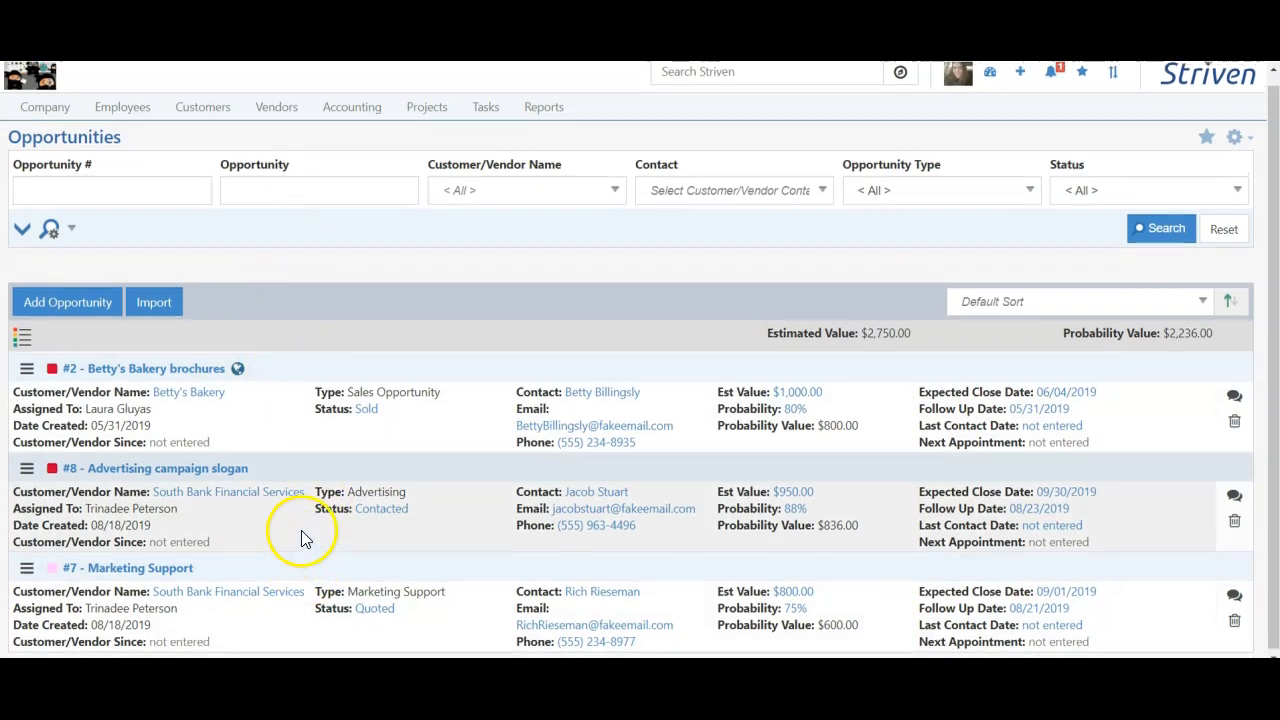
pyautogui.scroll(1, 200, 420)
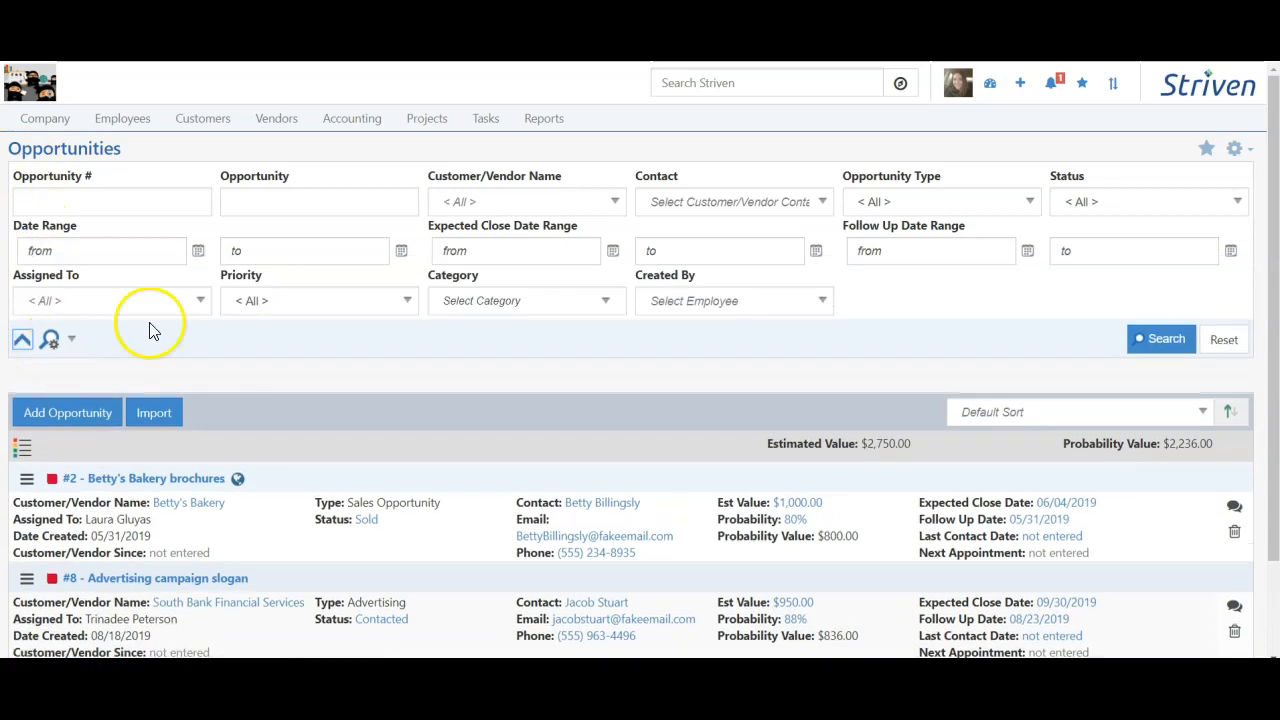
pyautogui.click(22, 340)
pyautogui.click(1160, 241)
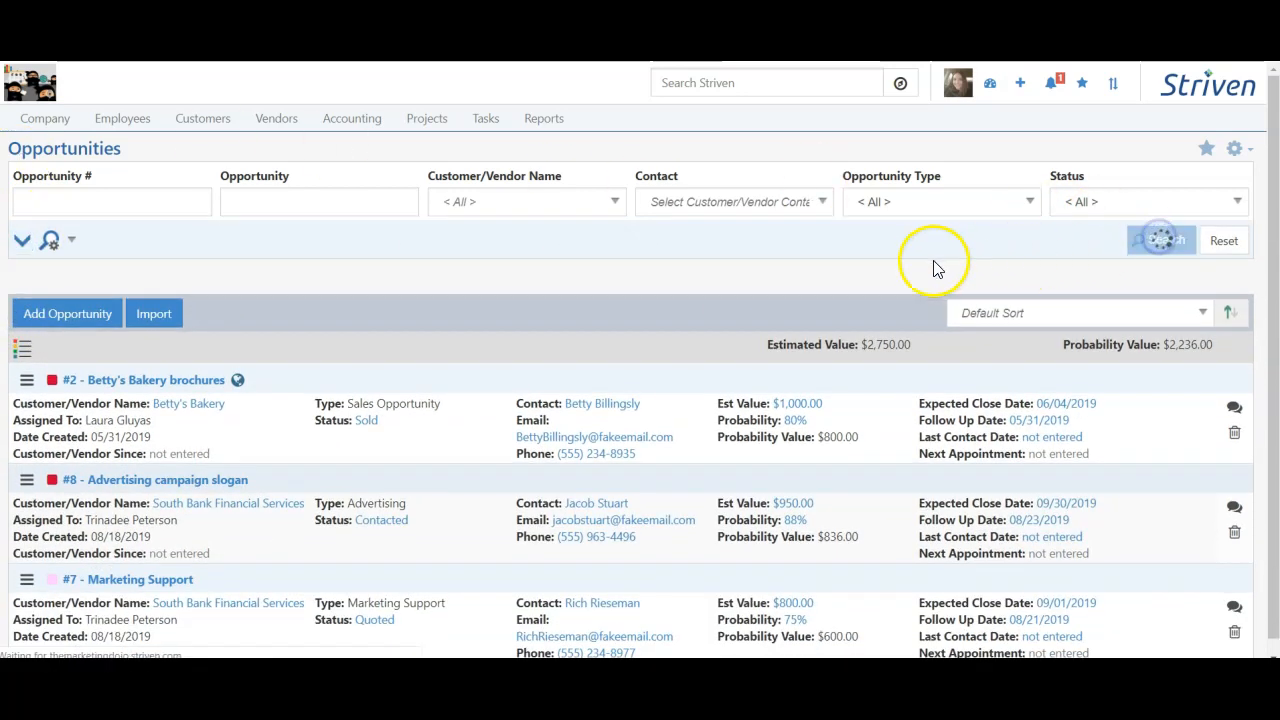
# Add a new opportunity of type Marketing Support titled "Interested in marketing support for their facebook"
pyautogui.scroll(-3, 749, 257)
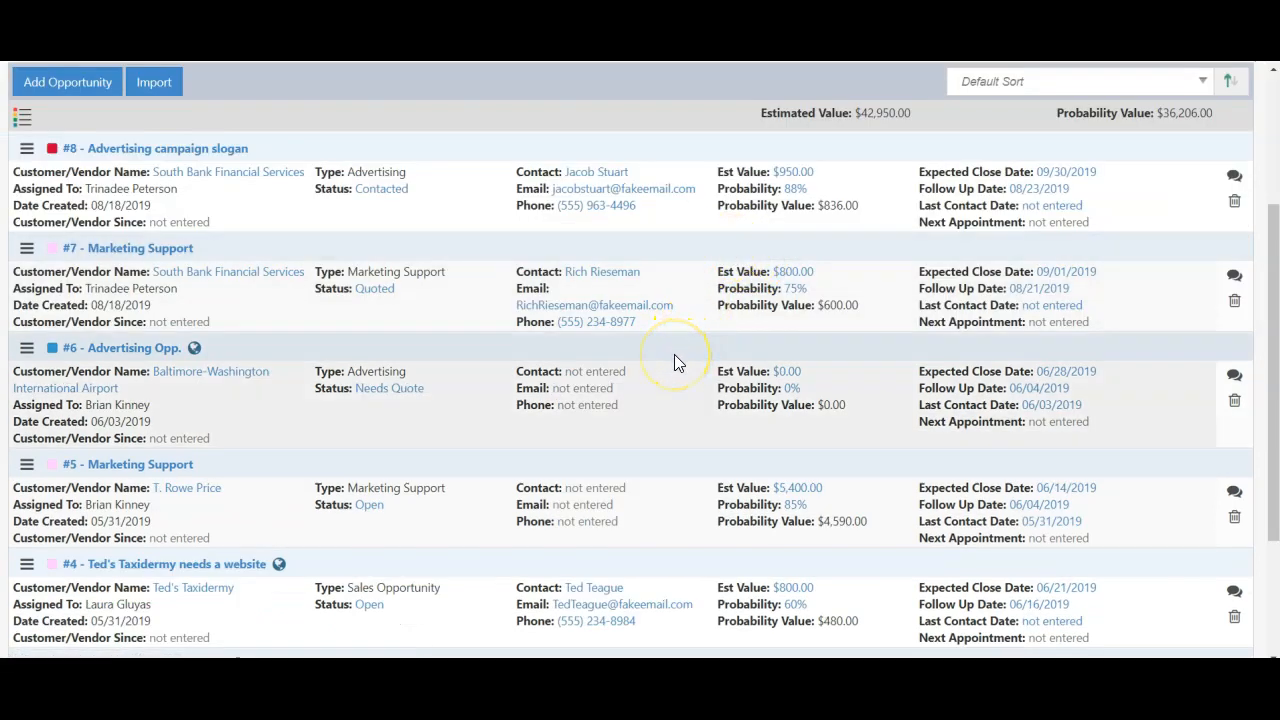
pyautogui.scroll(2, 678, 358)
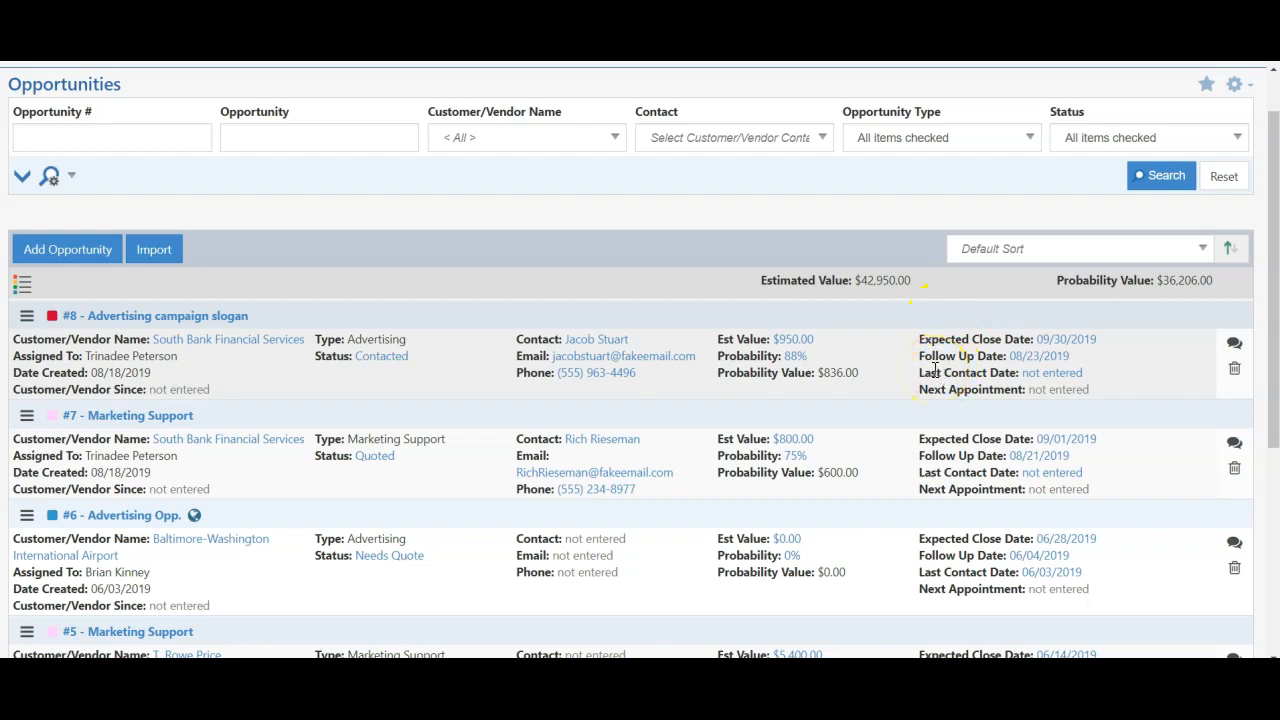
pyautogui.click(71, 251)
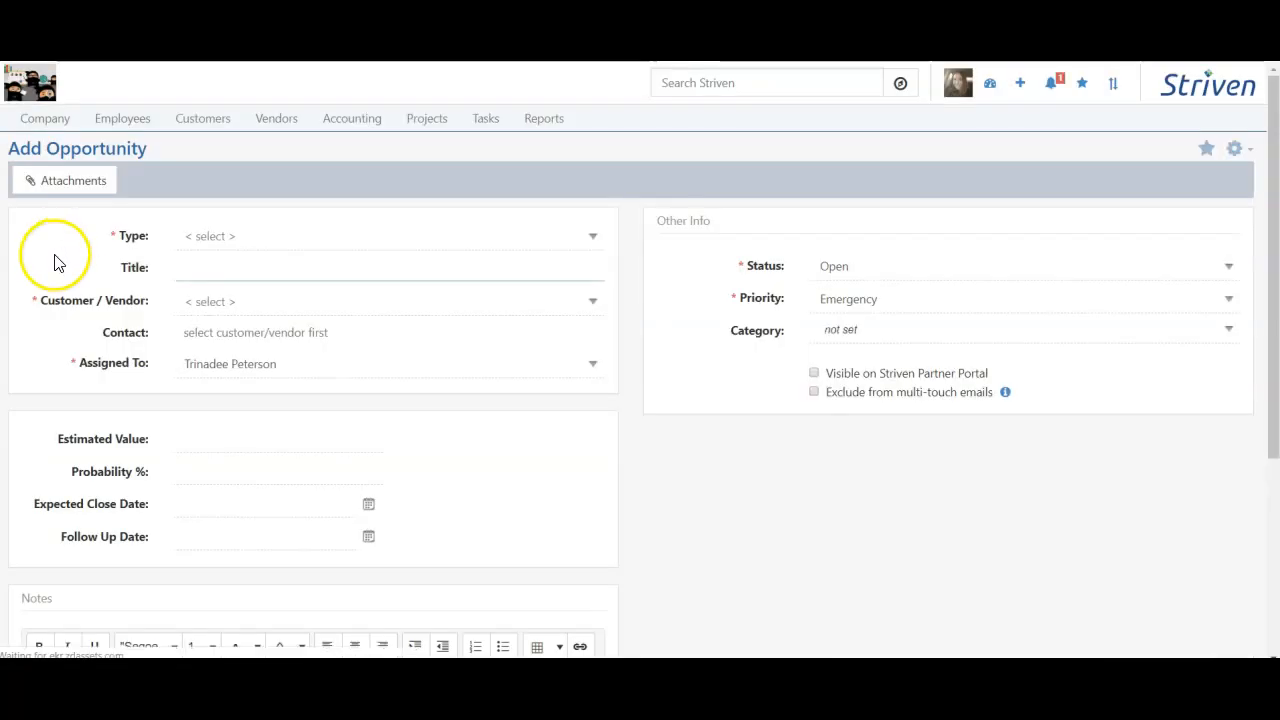
pyautogui.click(234, 238)
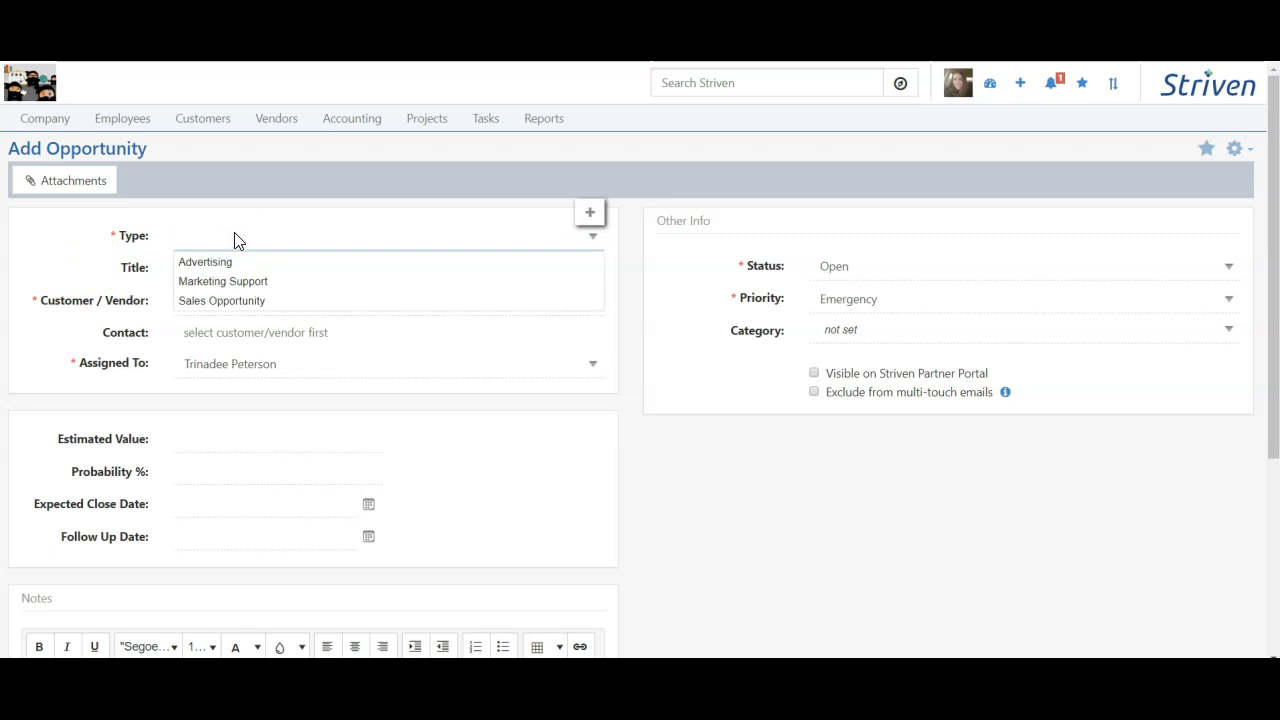
pyautogui.click(226, 283)
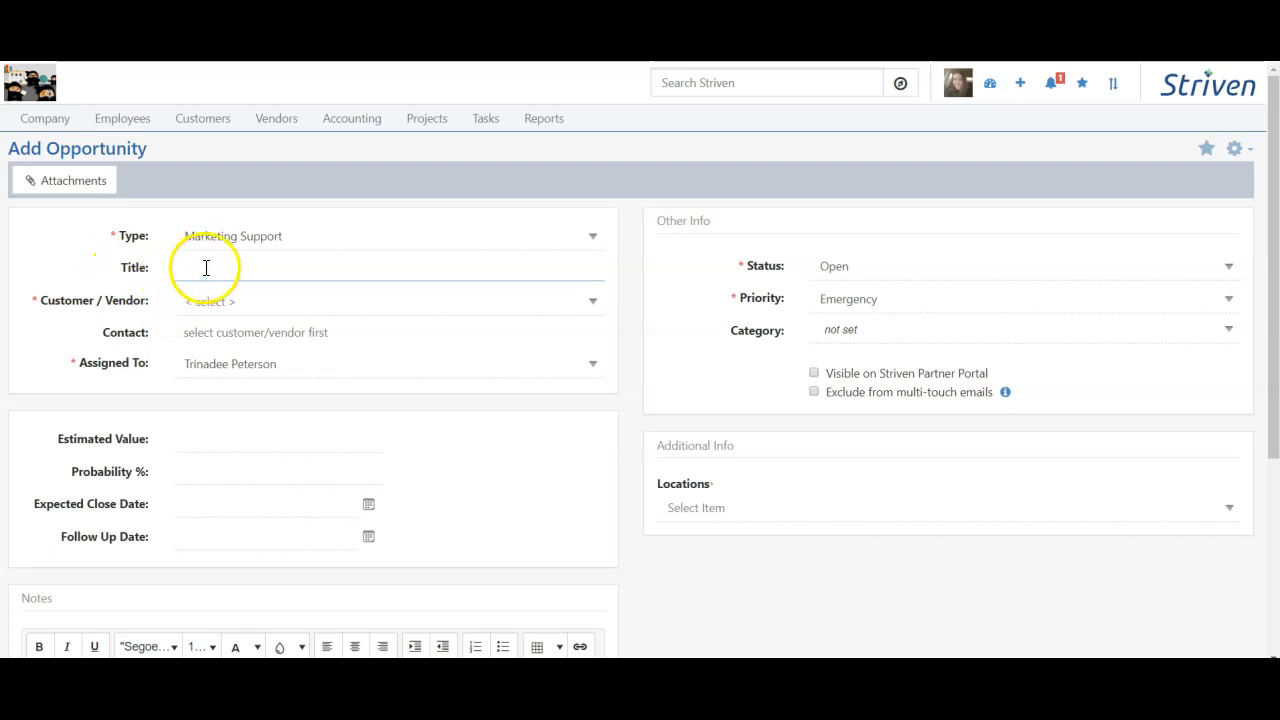
pyautogui.write('Interested in marketing support for their facebook')
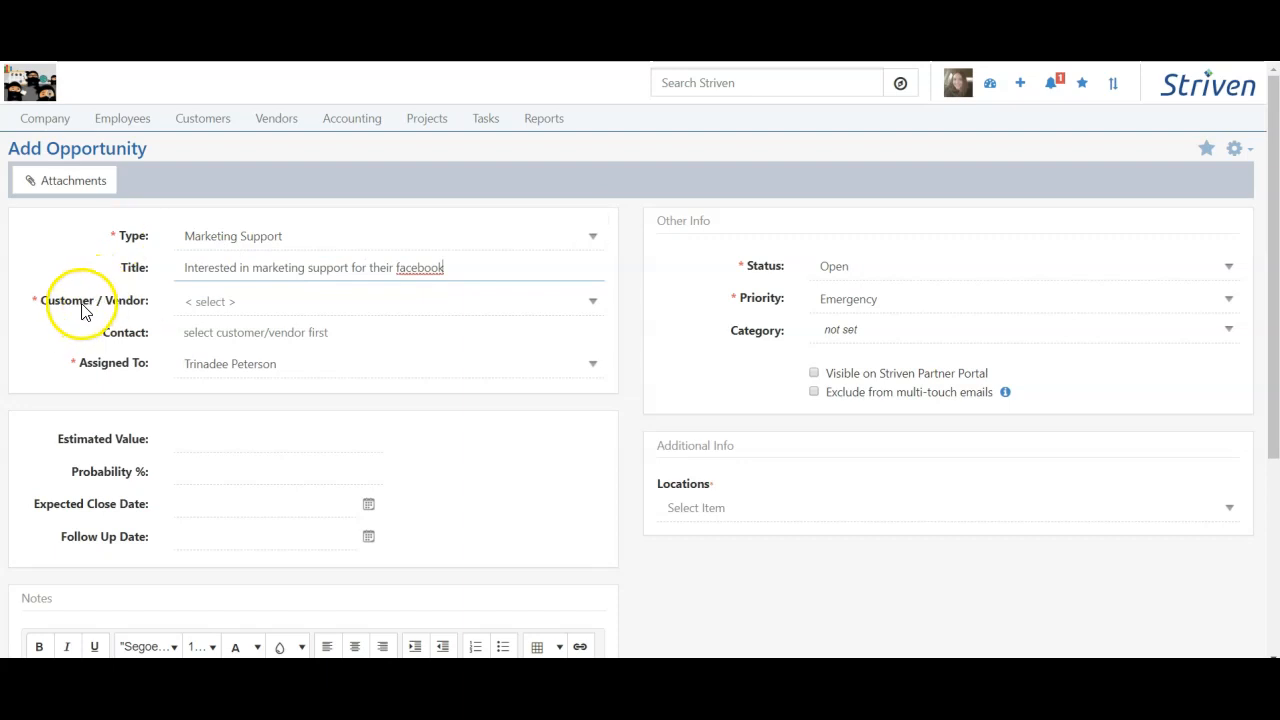
# Set the customer to #3 - Betty's Bakery with its primary location, and choose the bakery's owner as the contact
pyautogui.click(228, 305)
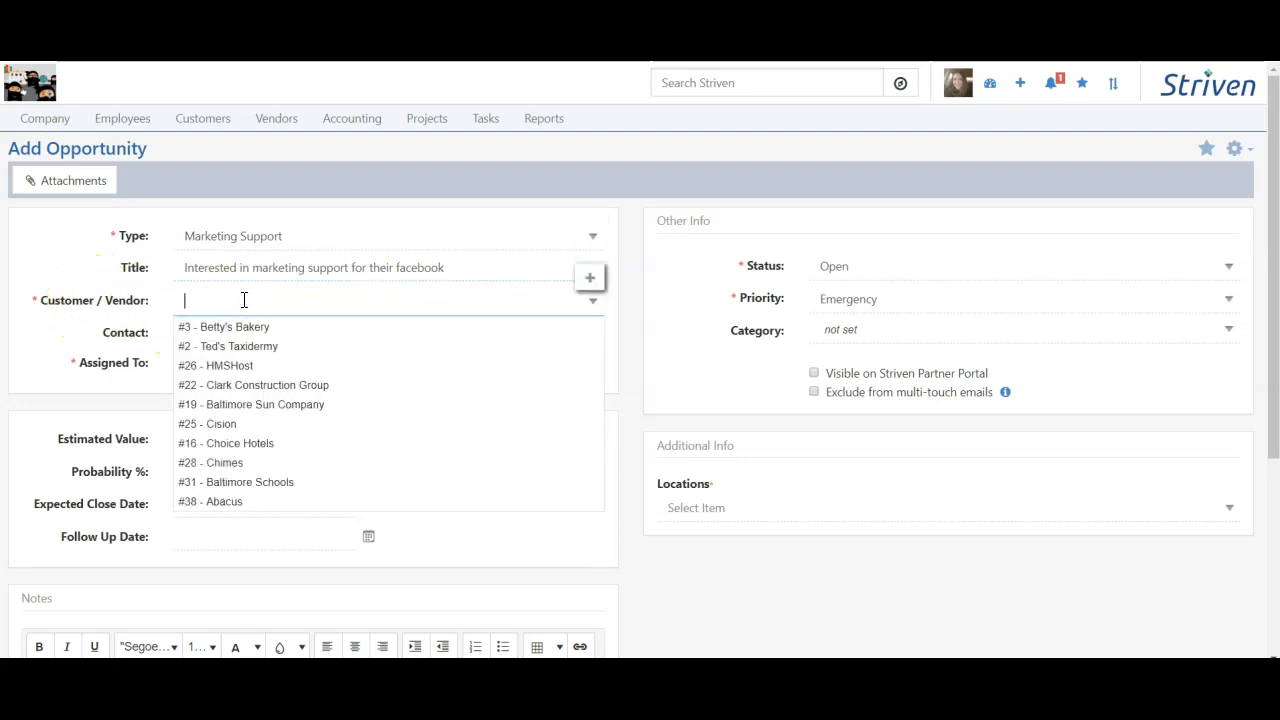
pyautogui.click(255, 327)
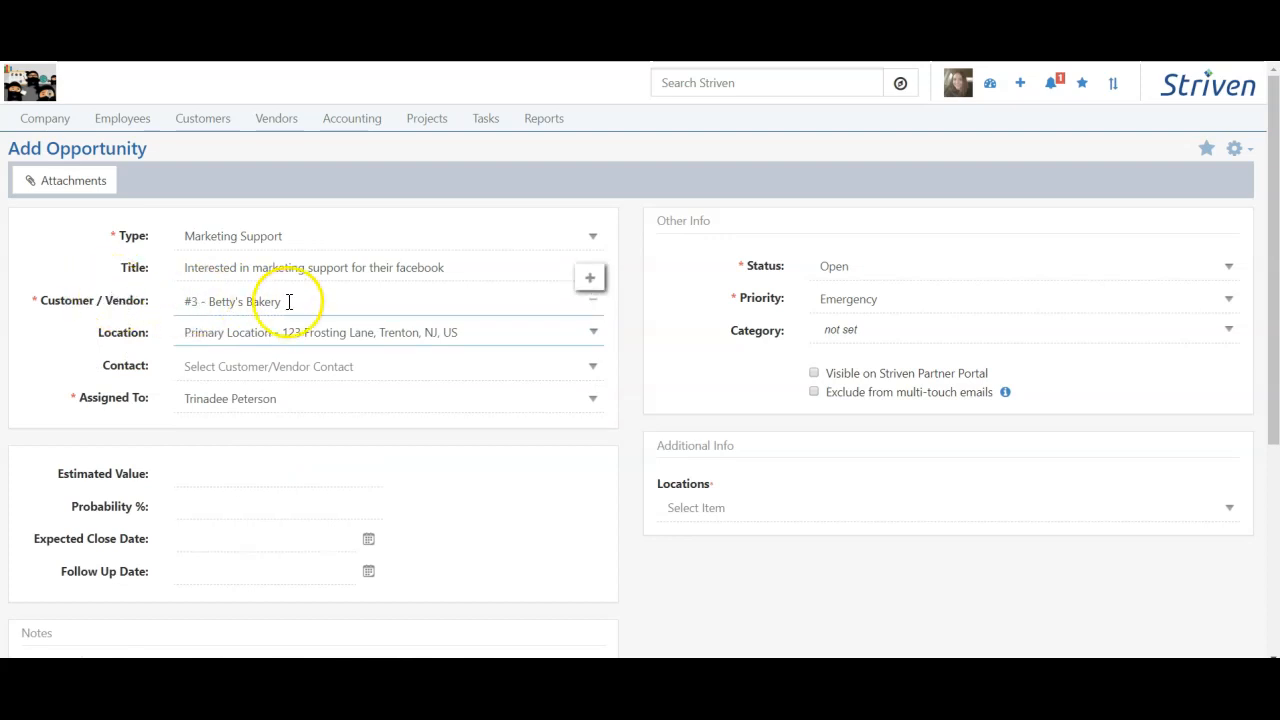
pyautogui.click(215, 334)
pyautogui.click(120, 335)
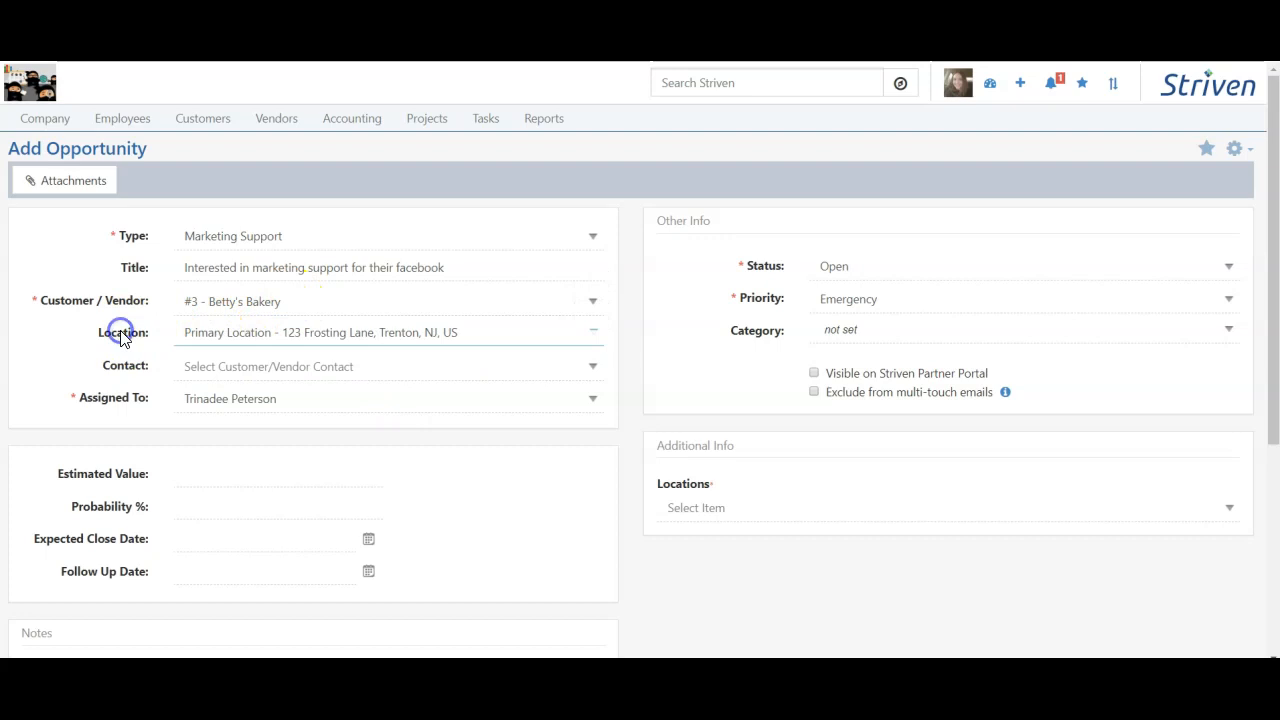
pyautogui.click(234, 360)
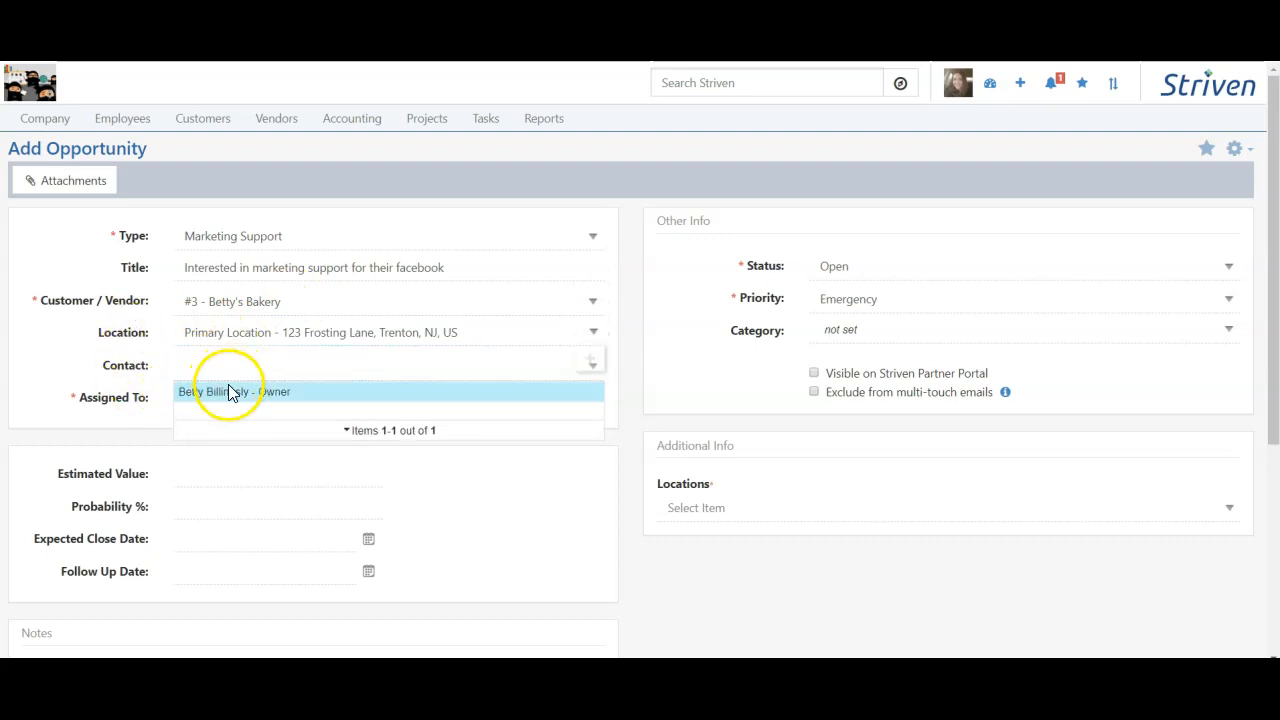
pyautogui.click(228, 392)
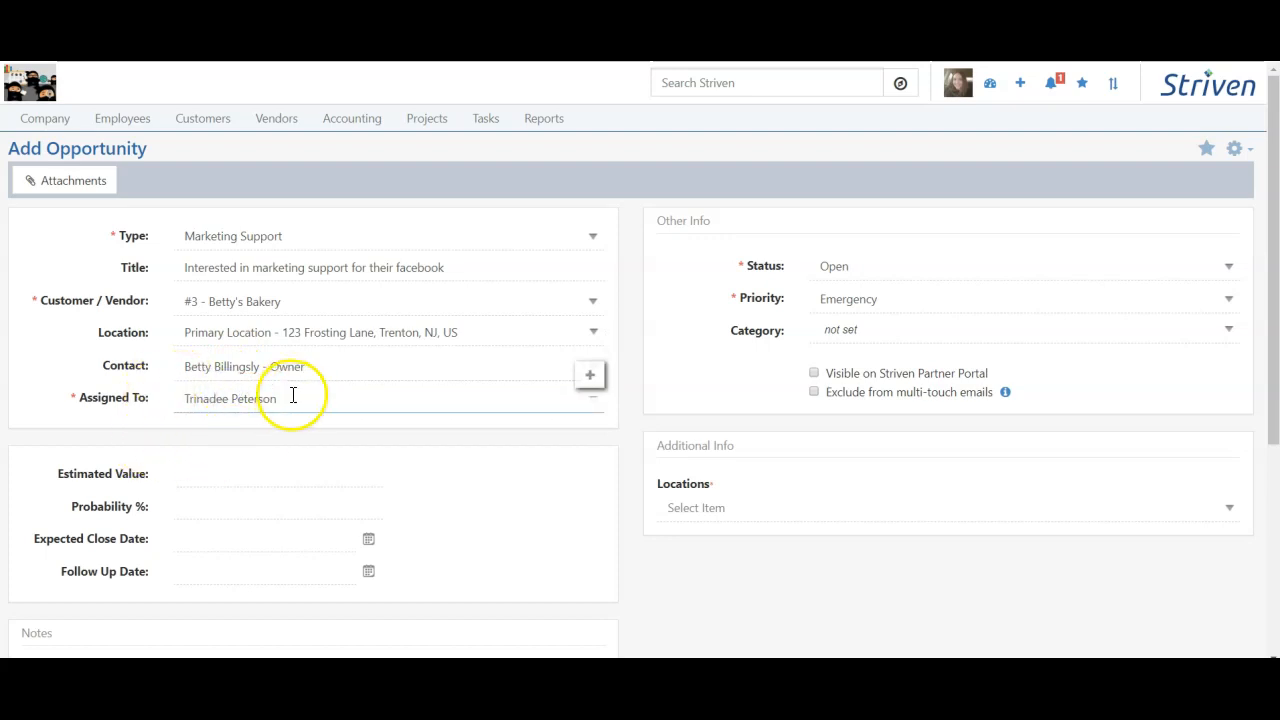
pyautogui.click(82, 405)
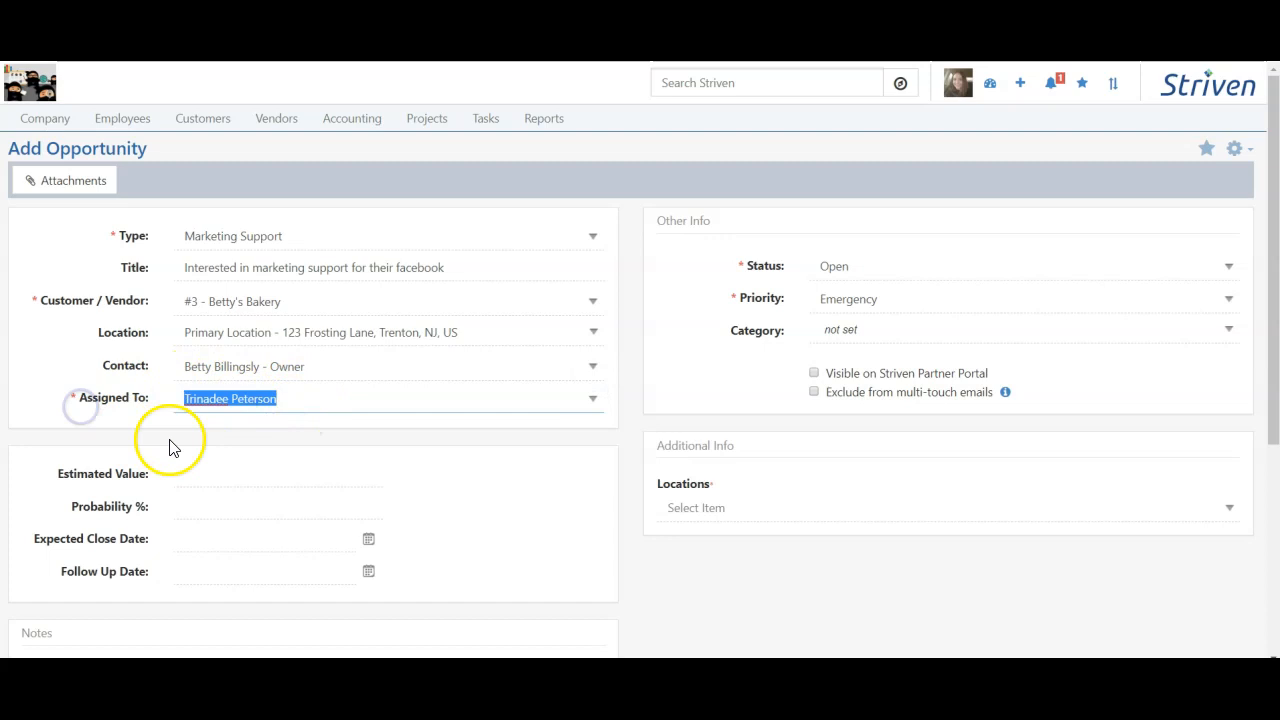
# Set the estimated value to $800, probability to 75 %, expected close date to 08/31/2019 and follow-up date to 08/20/2019
pyautogui.scroll(-2, 155, 443)
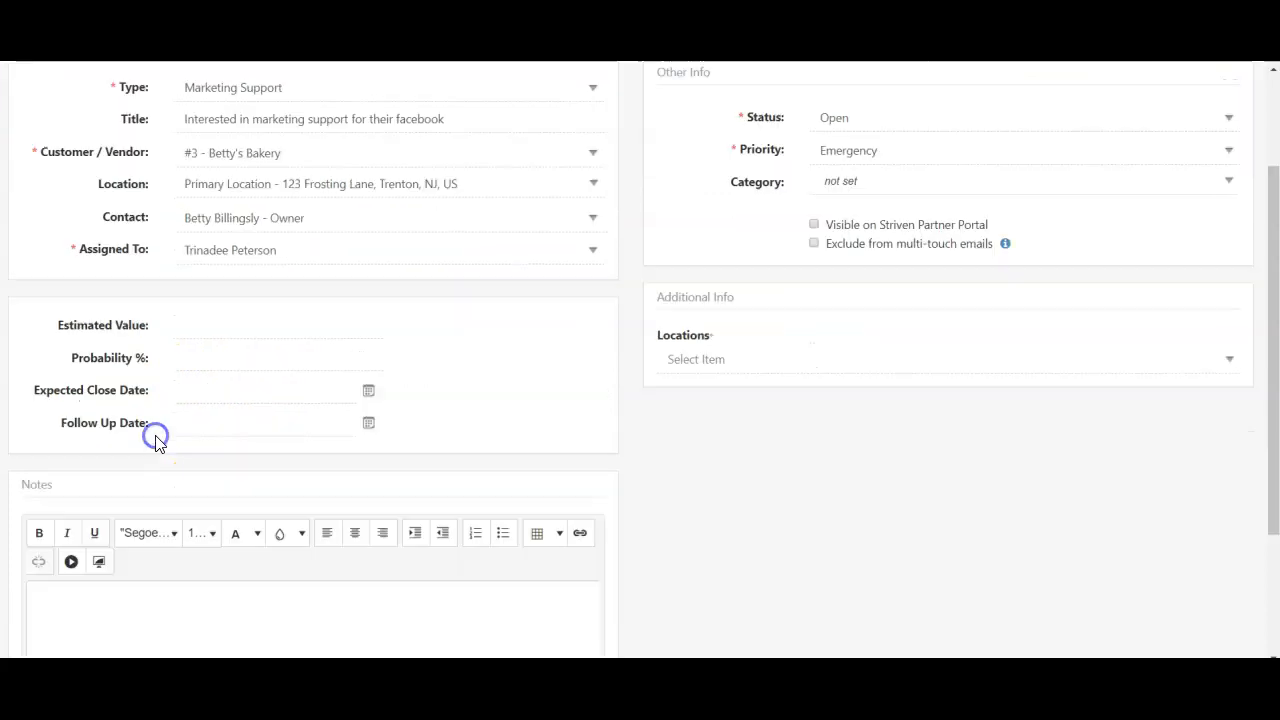
pyautogui.click(213, 309)
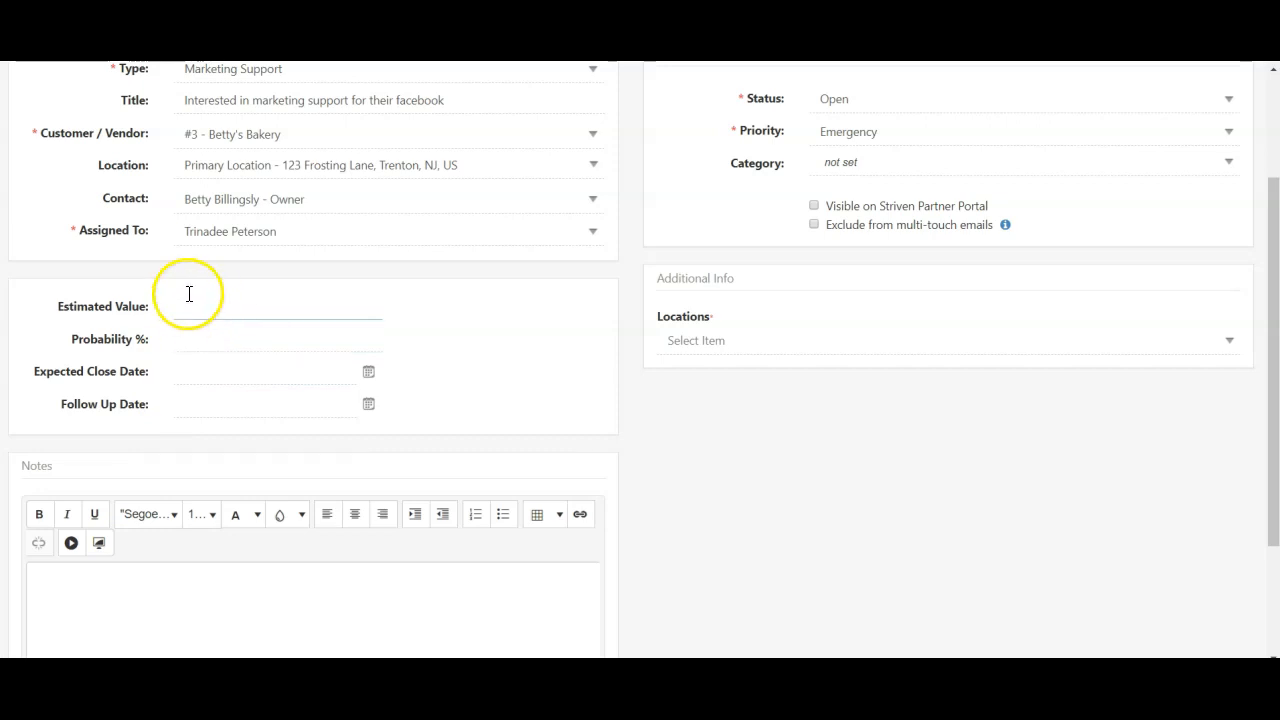
pyautogui.click(192, 309)
pyautogui.write('800')
pyautogui.press('Tab')
pyautogui.write('75')
pyautogui.press('Tab')
pyautogui.click(369, 372)
pyautogui.click(339, 562)
# Write in the opportunity's notes that the contact would like to discuss having us take over her facebook management
pyautogui.scroll(-2, 229, 523)
pyautogui.click(178, 470)
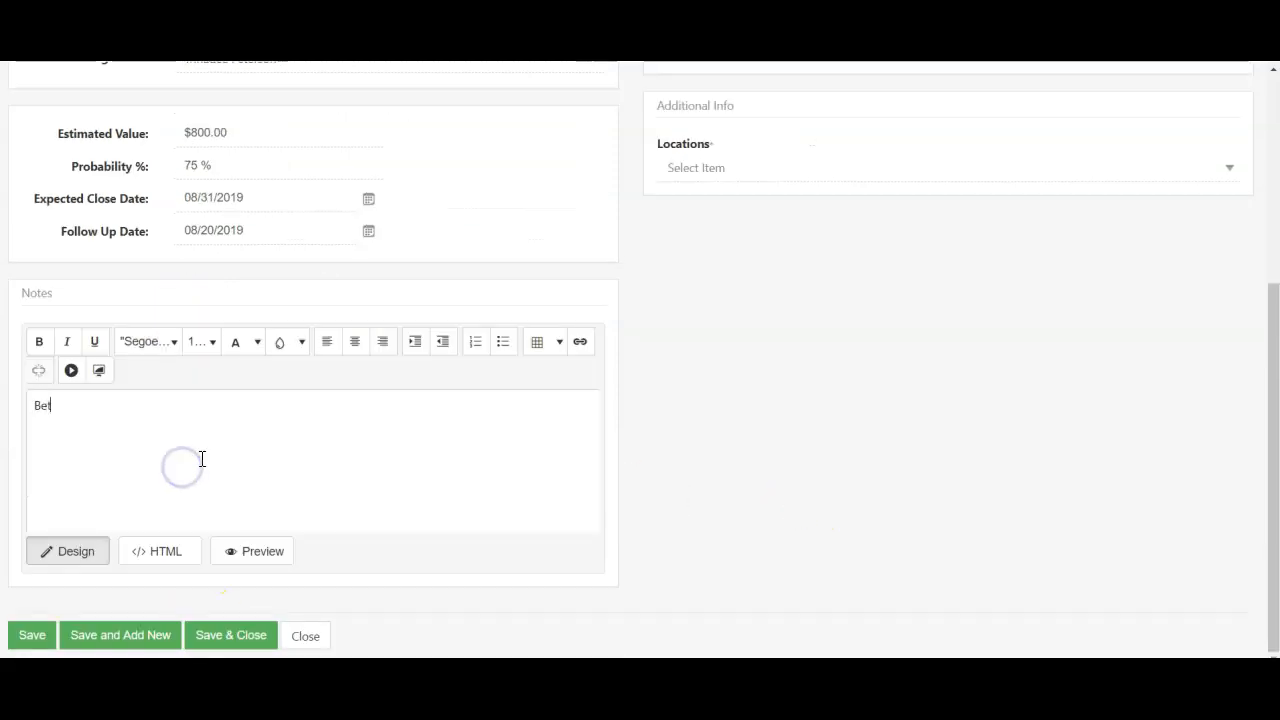
# Keep status Open and priority Emergency, set the category to Mass Print Marketing, and make the opportunity visible on the partner portal
pyautogui.scroll(4, 717, 338)
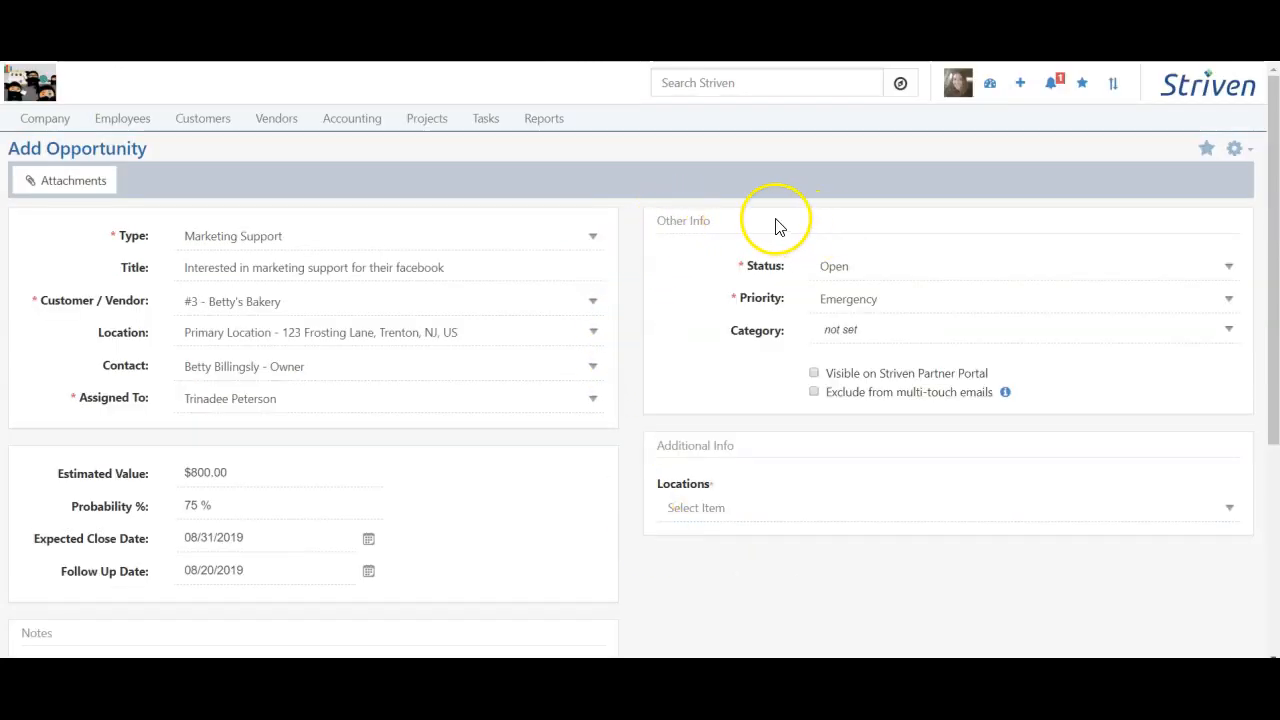
pyautogui.click(836, 272)
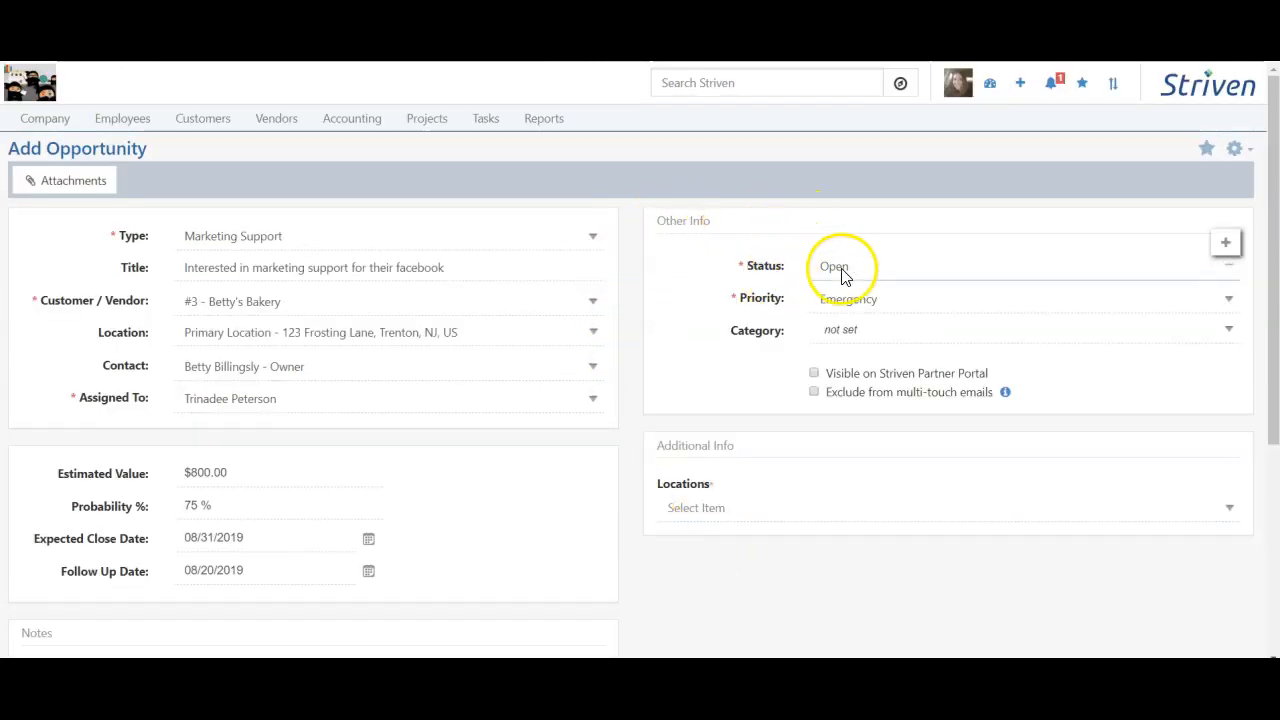
pyautogui.click(880, 300)
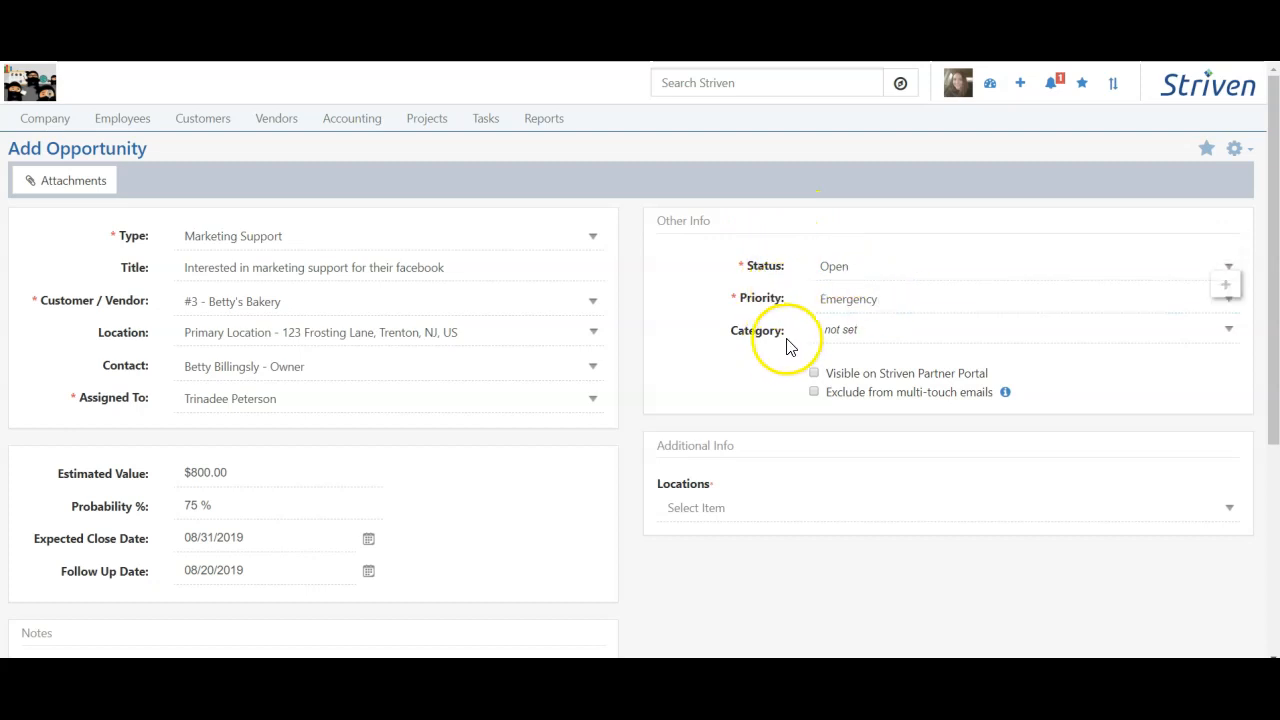
pyautogui.click(828, 330)
pyautogui.click(816, 398)
pyautogui.click(851, 425)
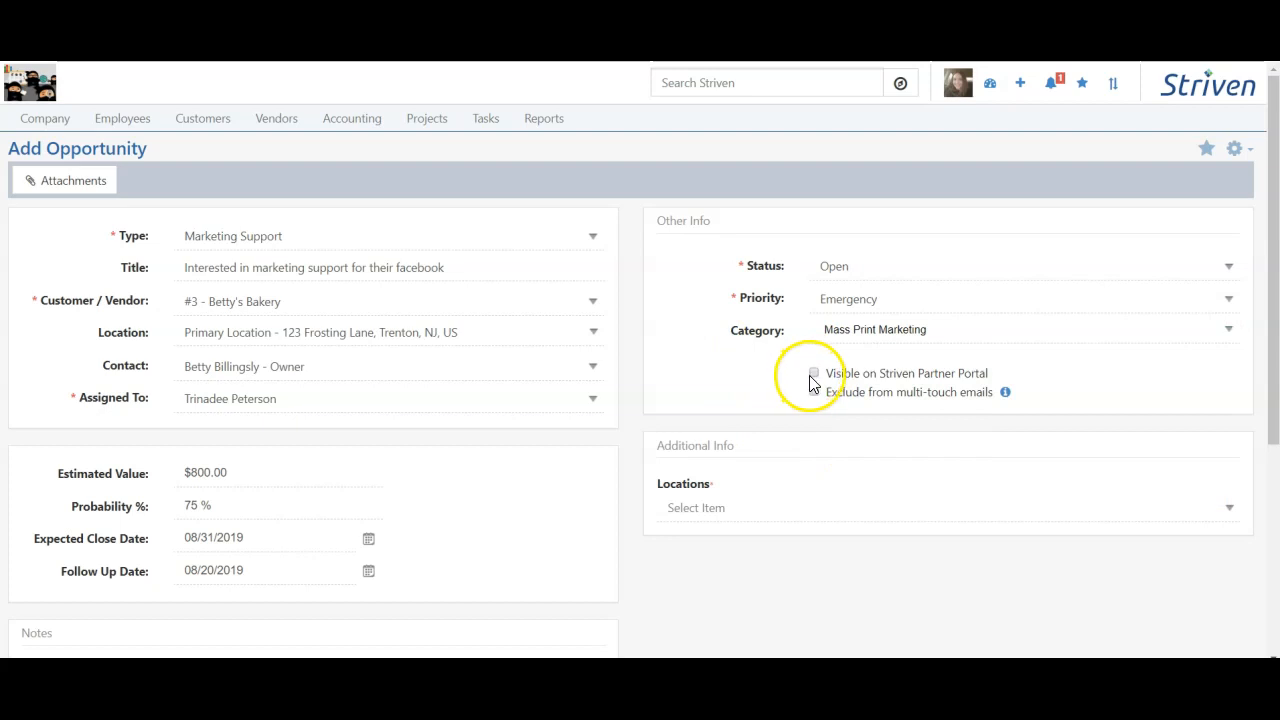
pyautogui.click(814, 375)
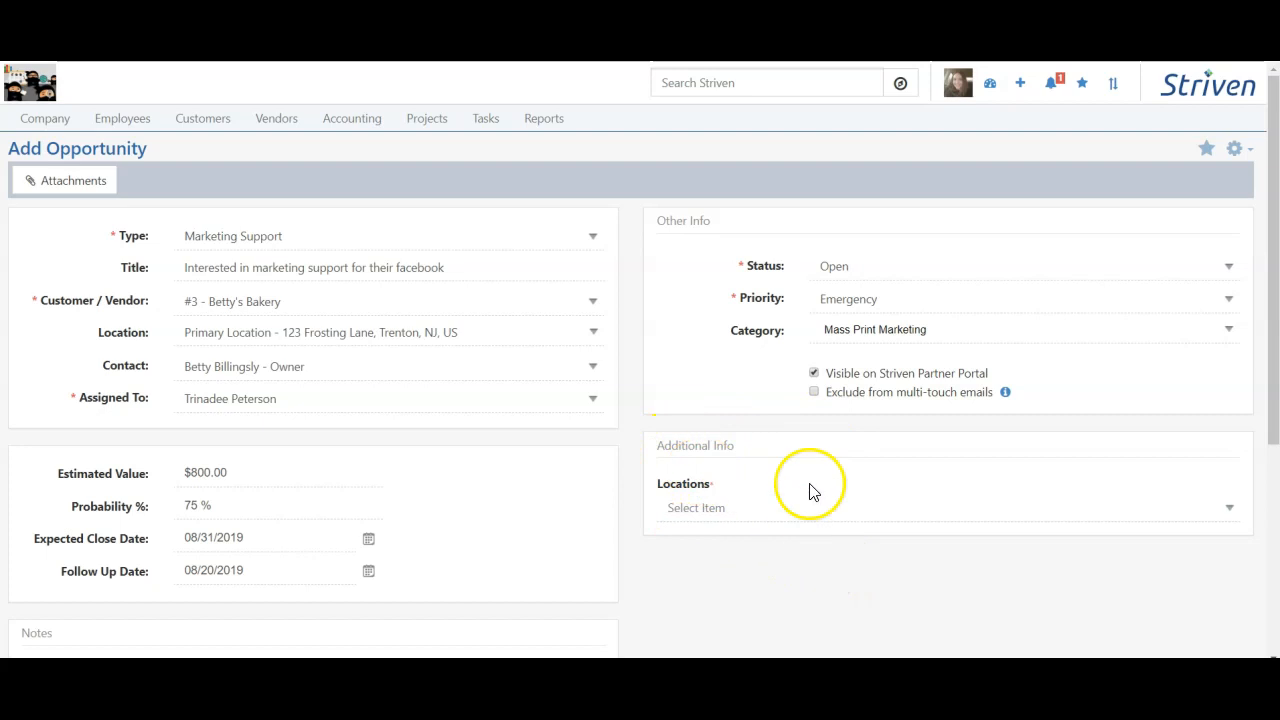
# Choose Primary for the required Locations field and save the new opportunity
pyautogui.click(722, 507)
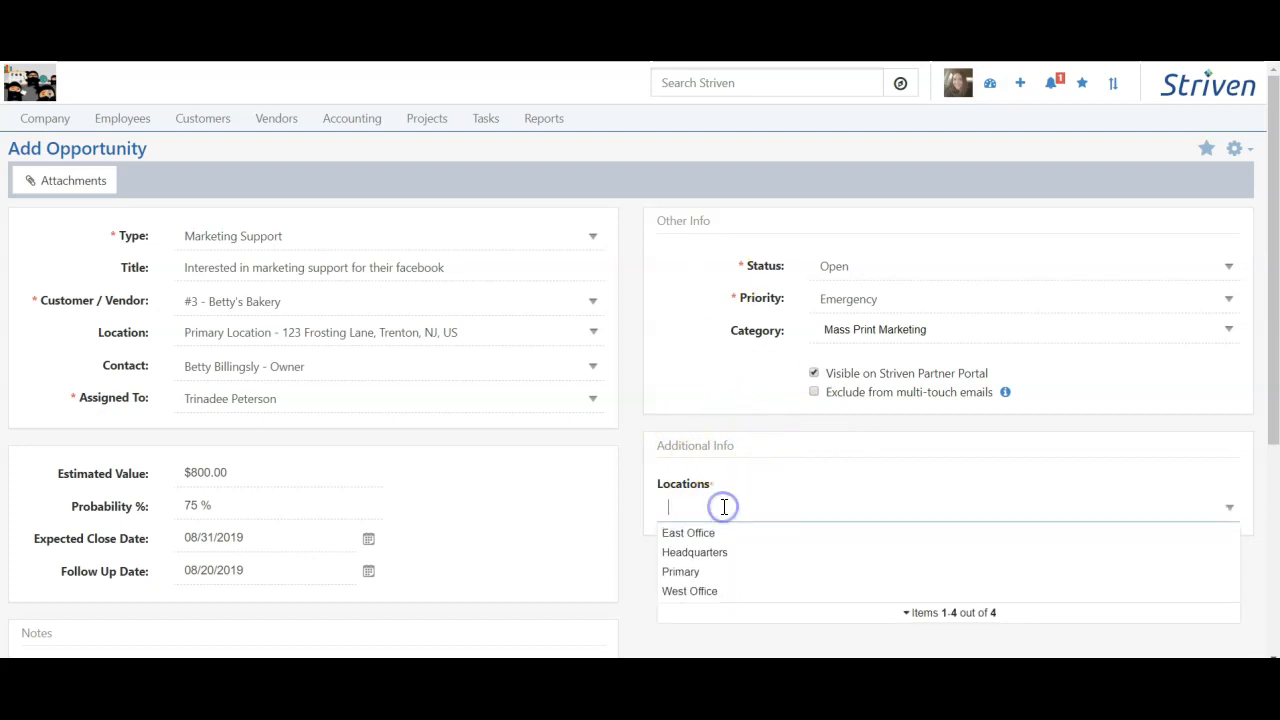
pyautogui.click(689, 571)
pyautogui.scroll(-3, 690, 580)
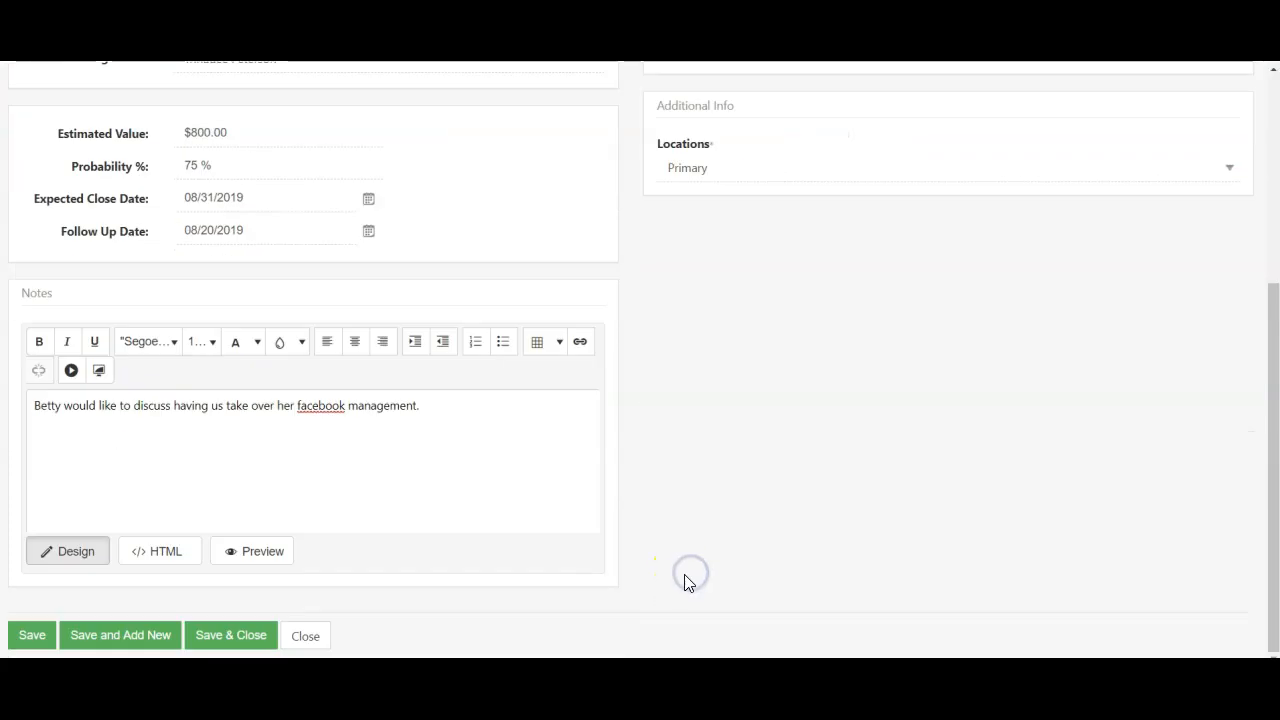
pyautogui.click(30, 636)
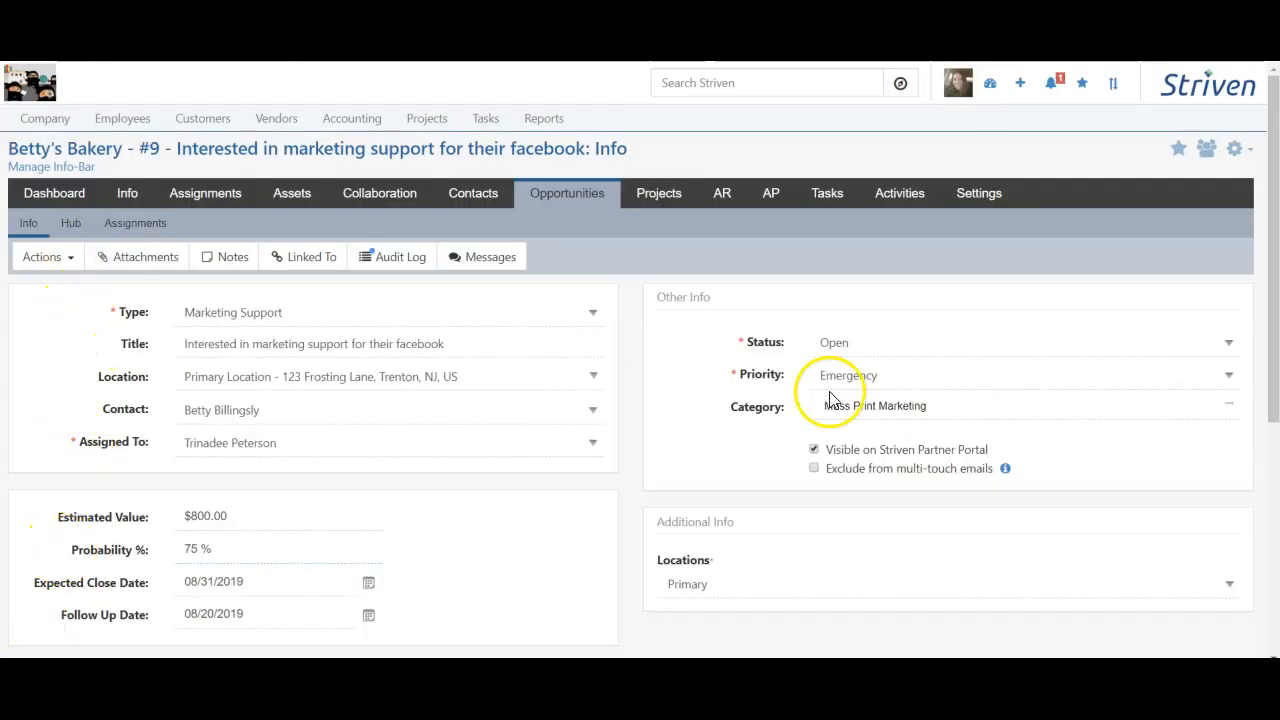
# Add a notes log entry saying the contact was spoken with, was a bit busy, and will be called tomorrow
pyautogui.click(40, 257)
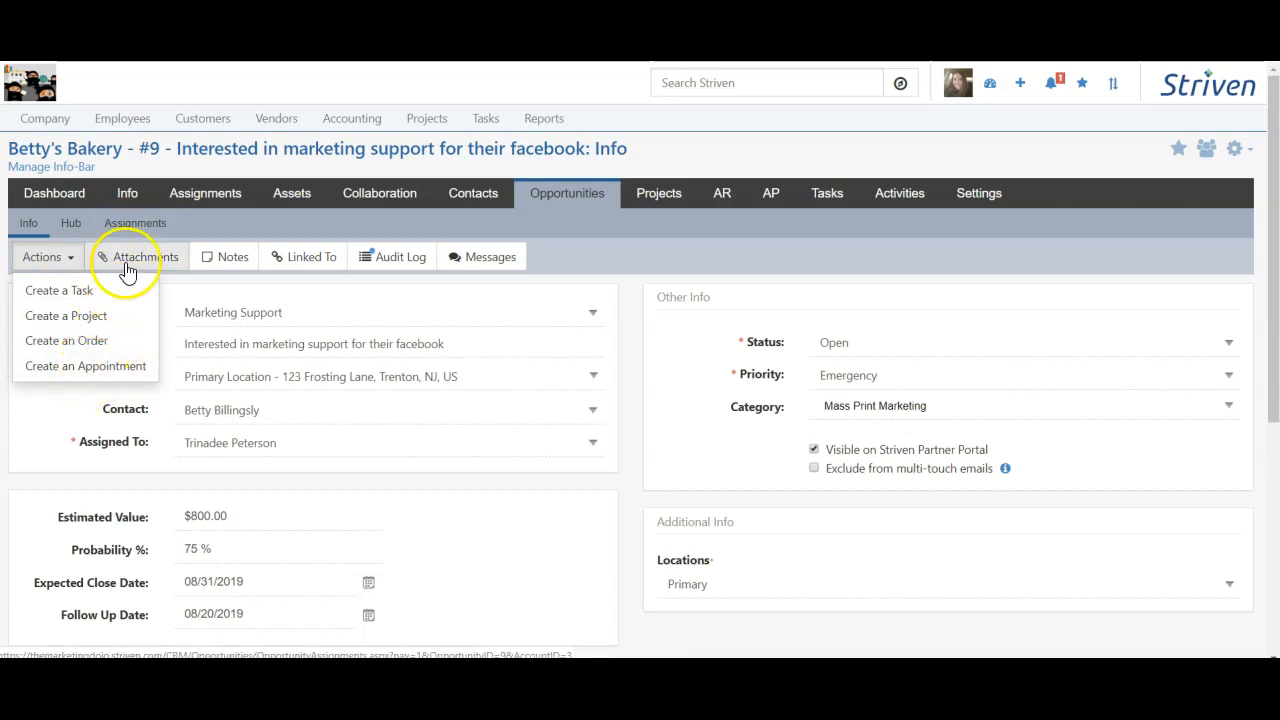
pyautogui.click(226, 262)
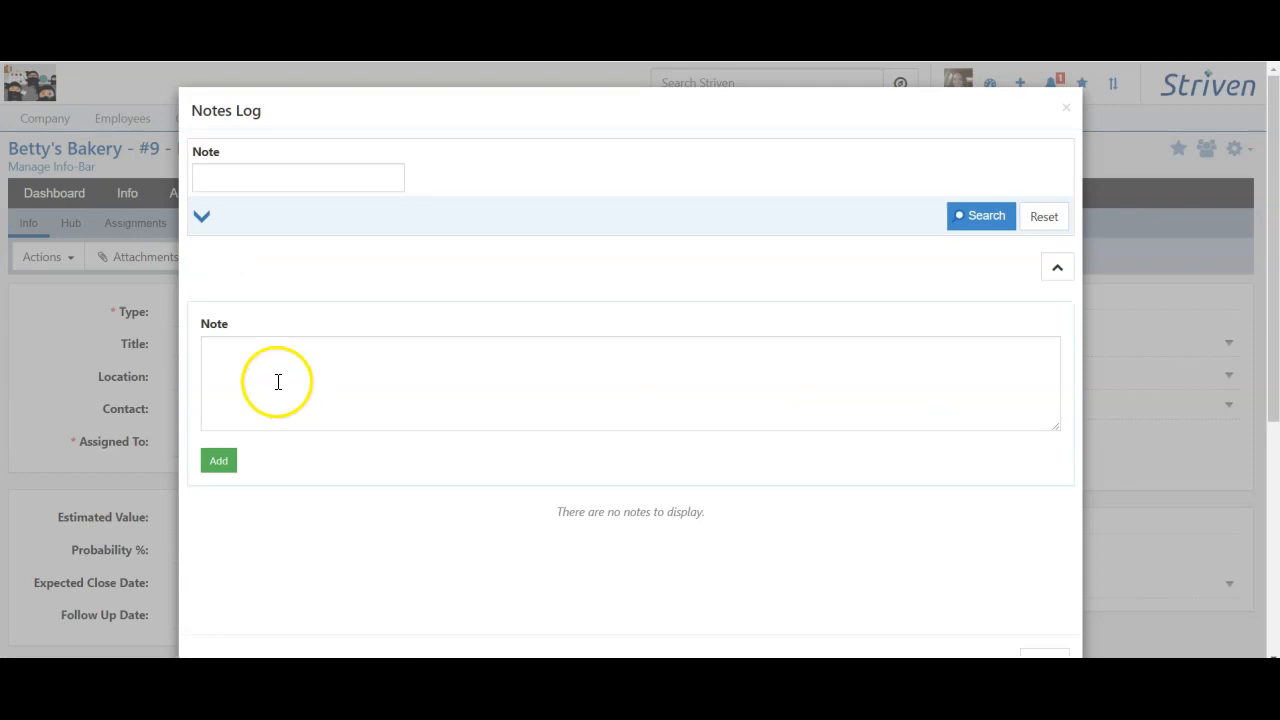
pyautogui.click(287, 357)
pyautogui.write('S')
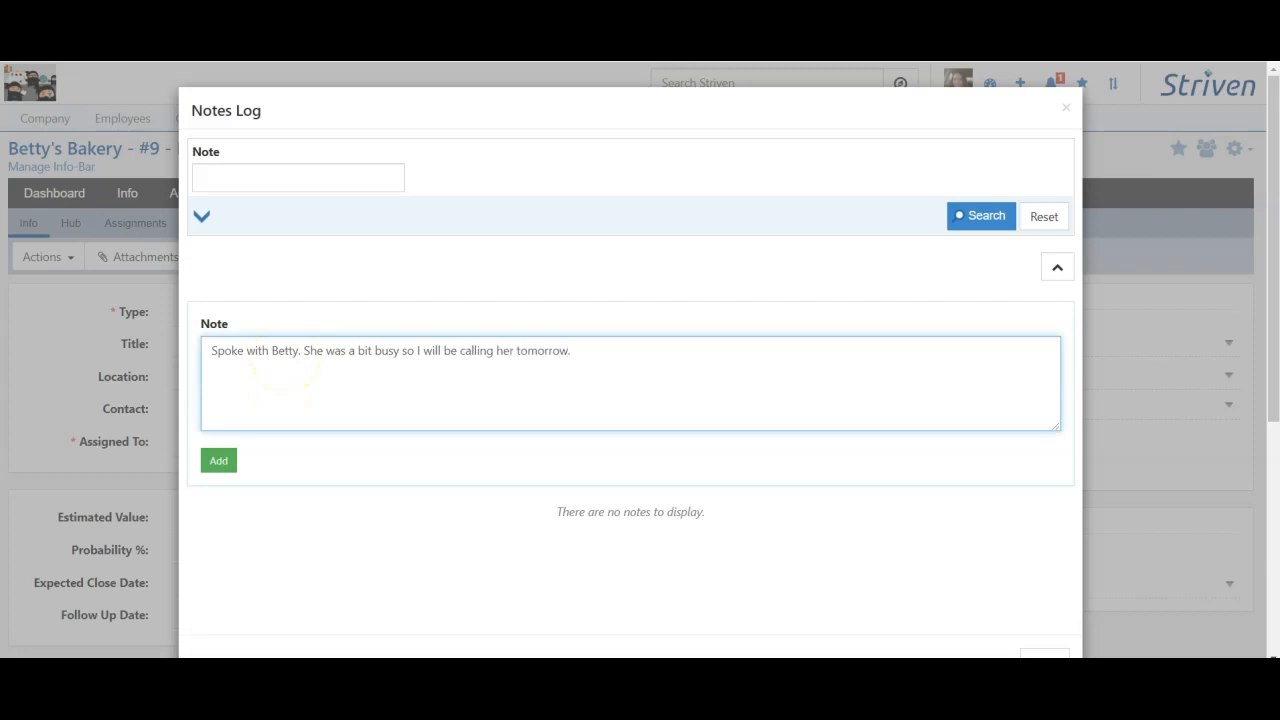
pyautogui.click(218, 460)
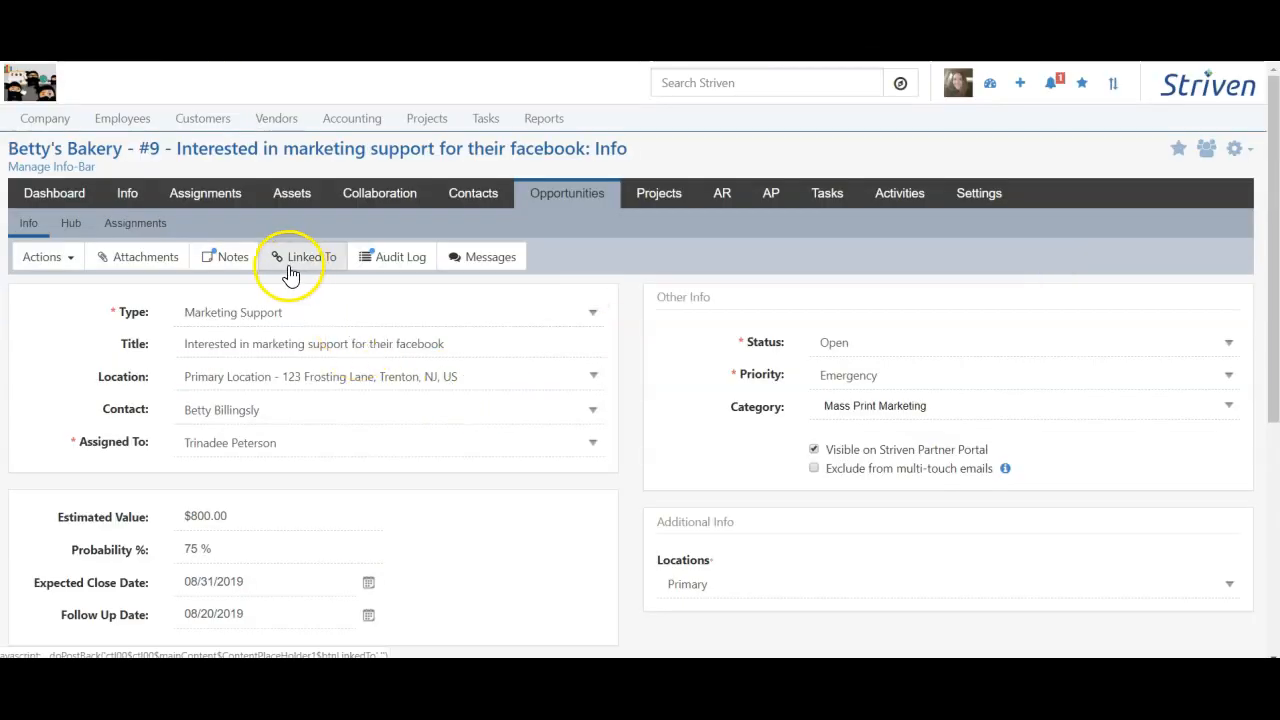
# Send the customer contact a Status Updates message with a greeting and "Just checking in...", and close the messages log
pyautogui.click(415, 277)
pyautogui.moveTo(413, 270); pyautogui.dragTo(445, 284)
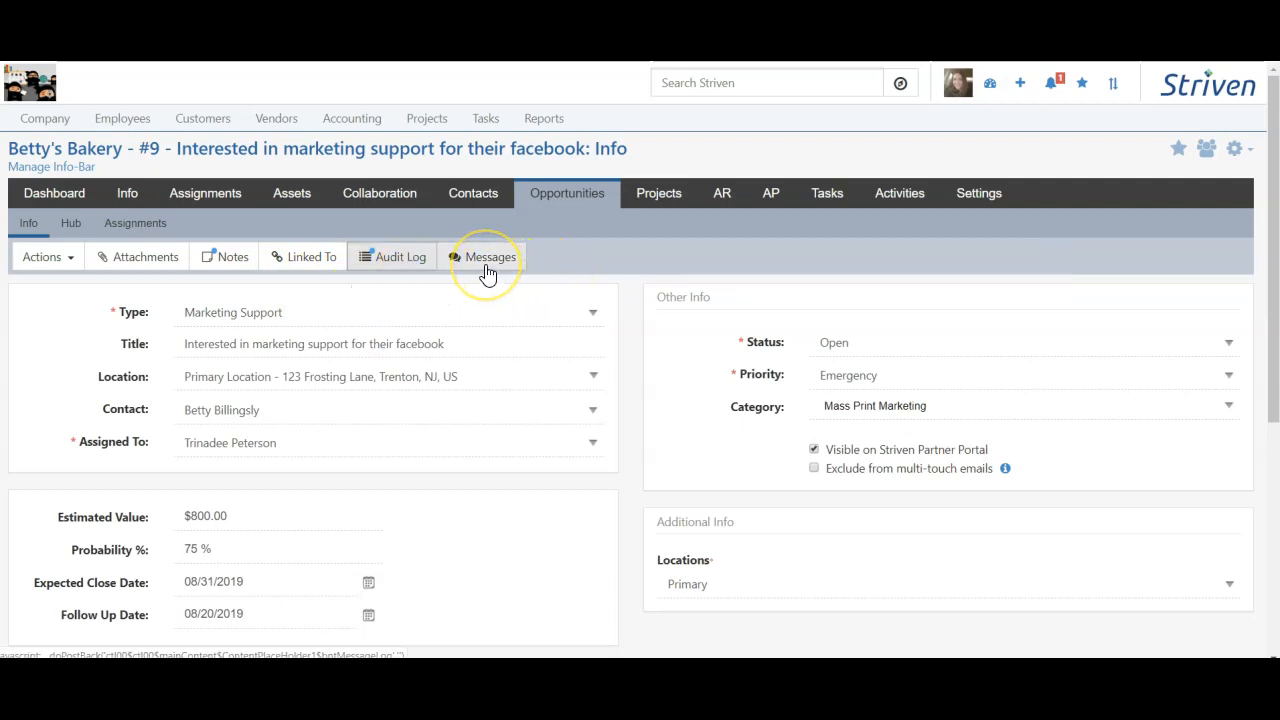
pyautogui.click(487, 272)
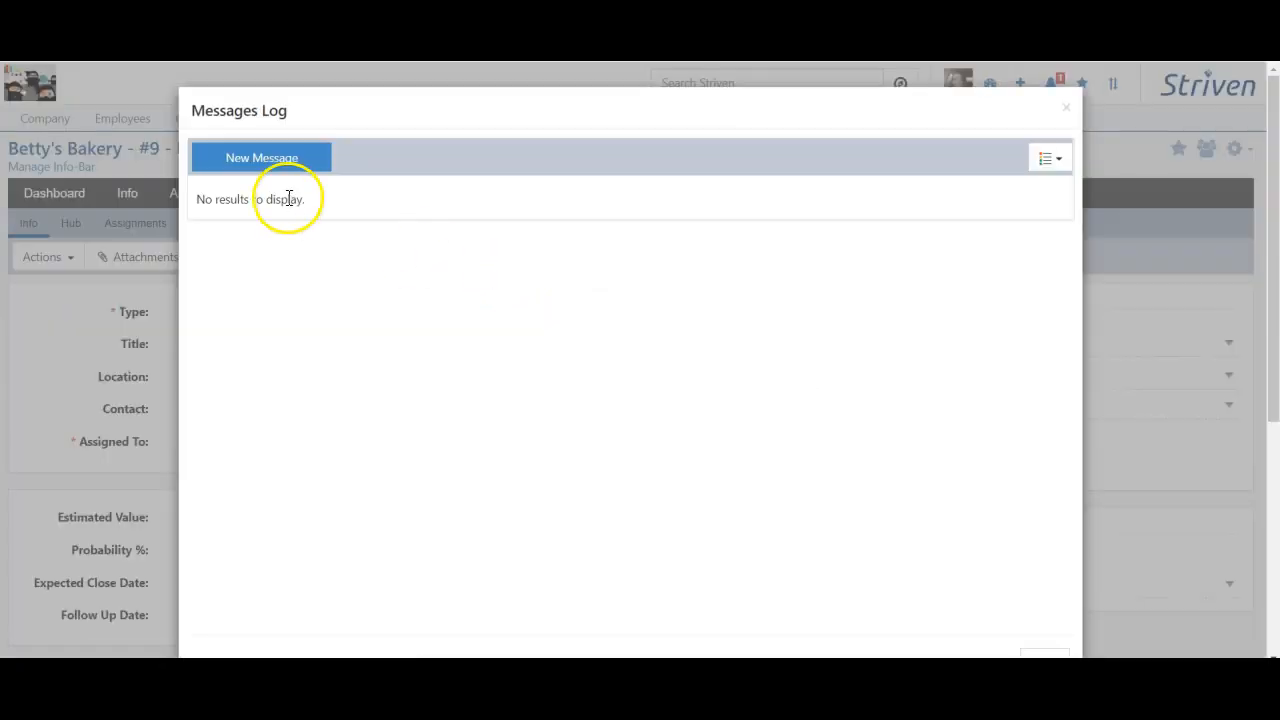
pyautogui.click(285, 176)
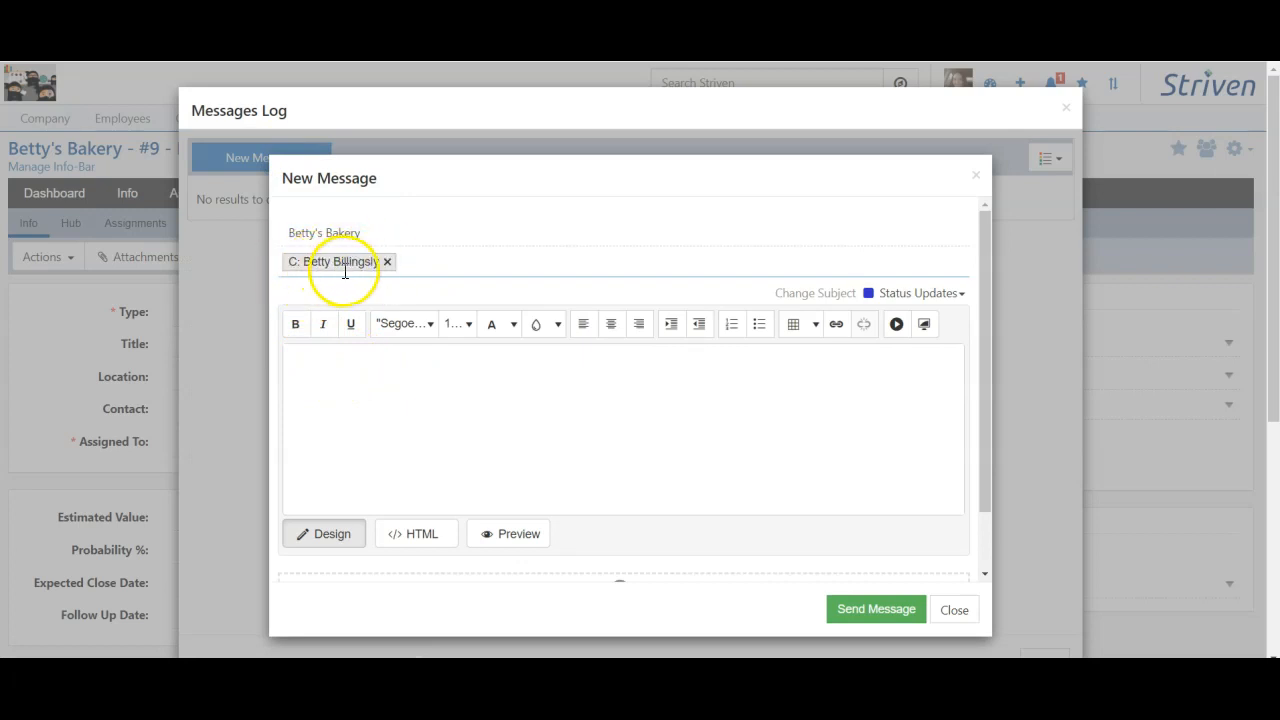
pyautogui.click(404, 400)
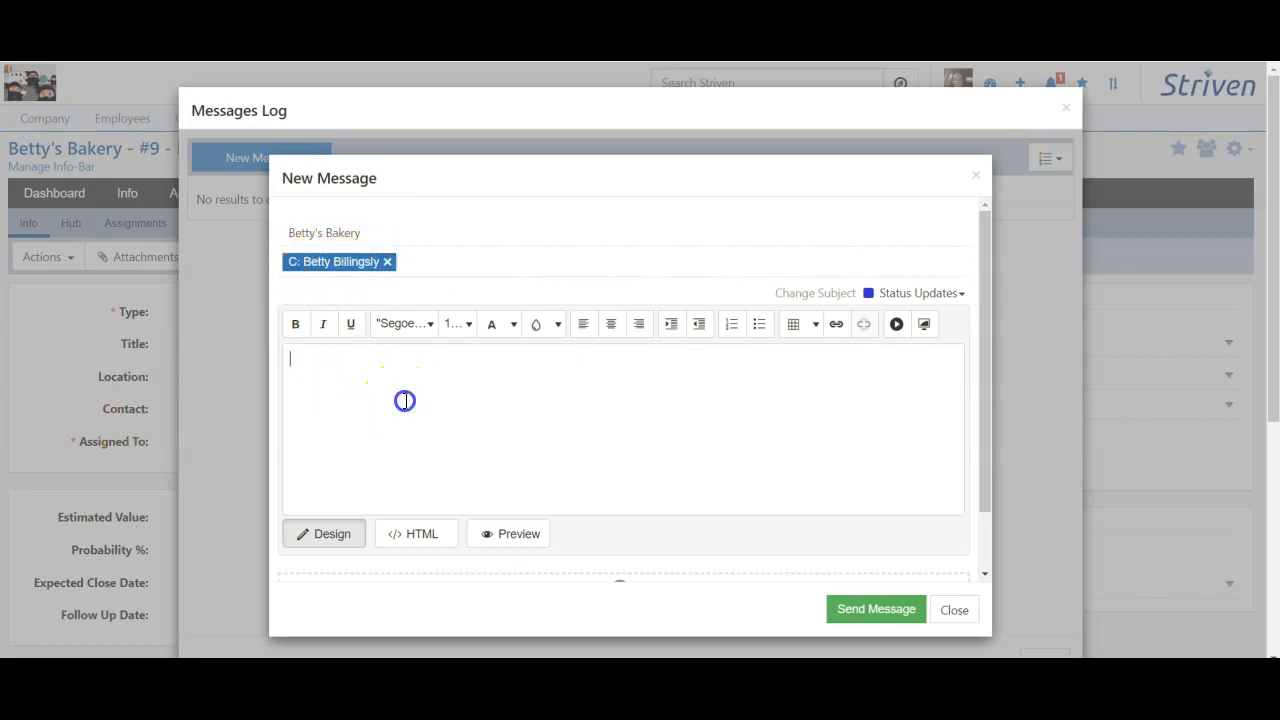
pyautogui.click(872, 609)
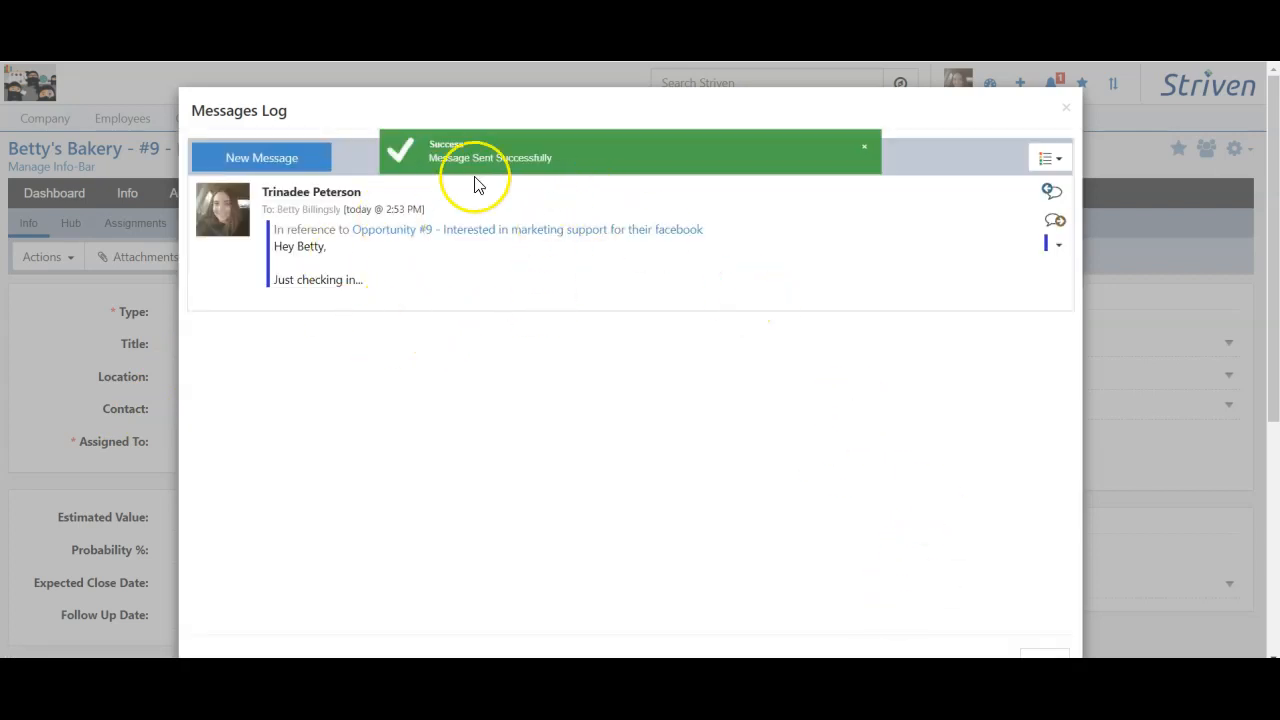
pyautogui.click(597, 348)
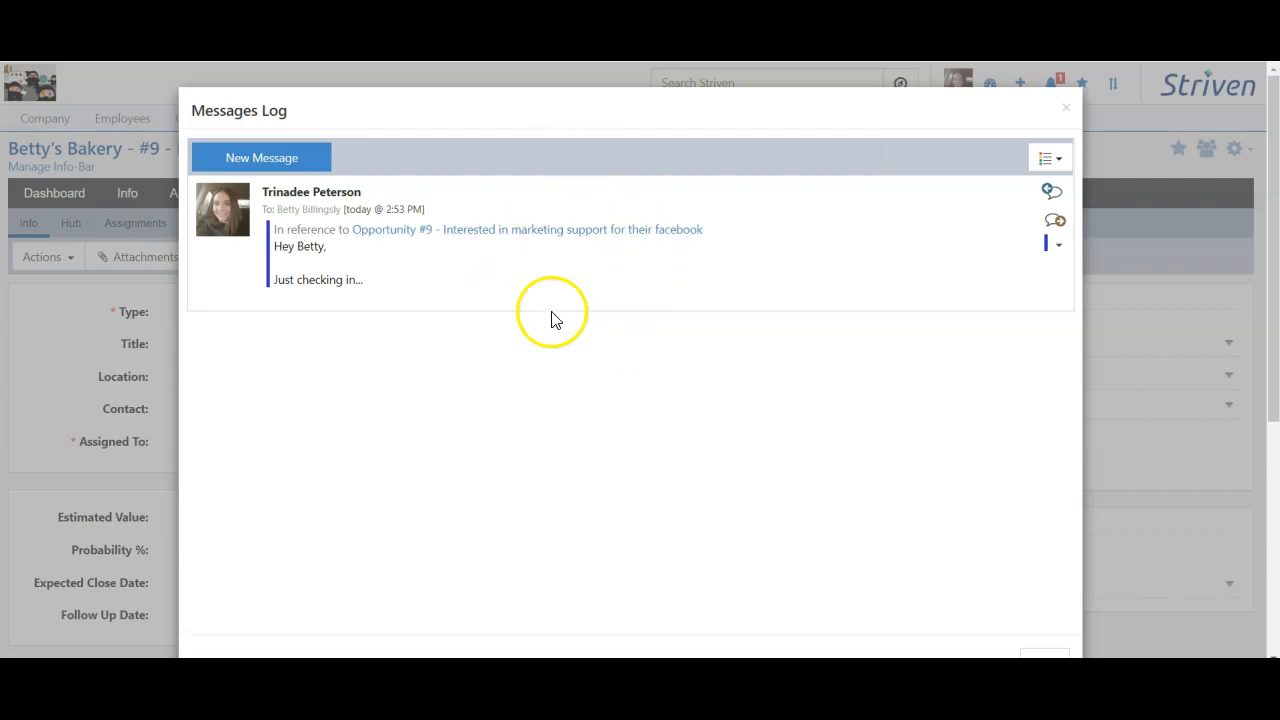
pyautogui.scroll(-3, 807, 477)
pyautogui.click(1043, 418)
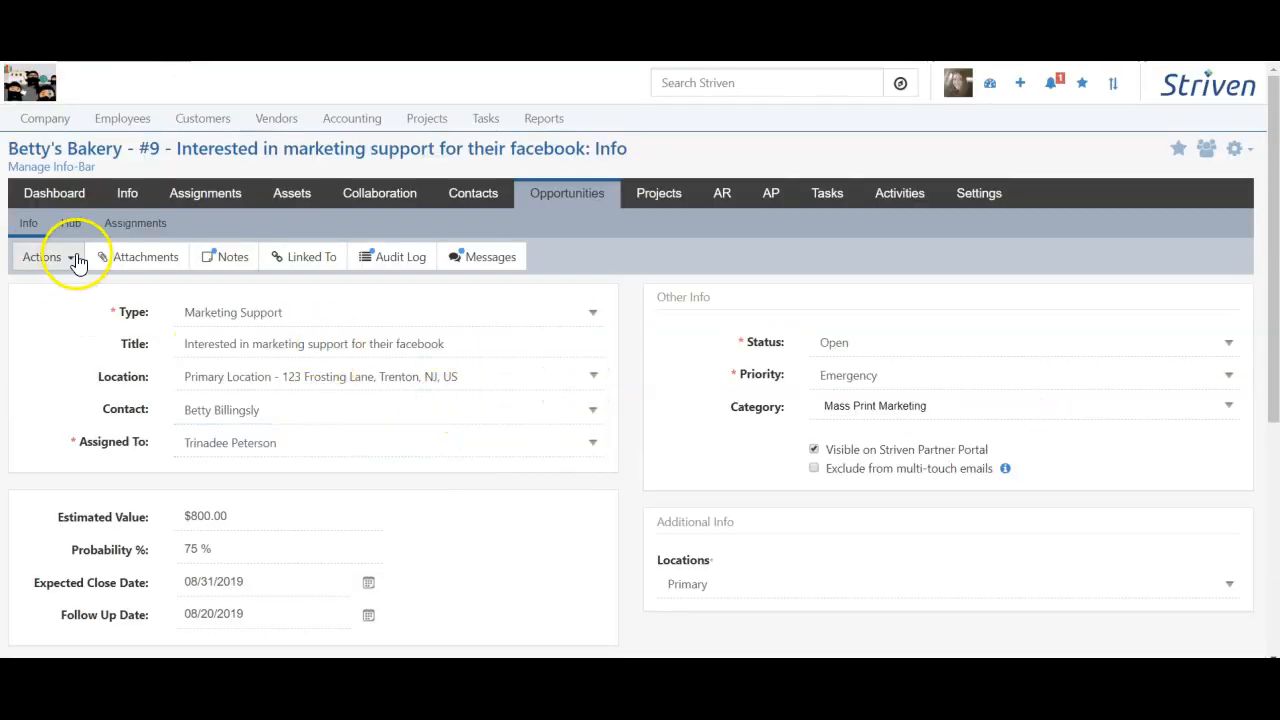
# Leave the opportunity record and open the full list of customer sales opportunities
pyautogui.click(71, 228)
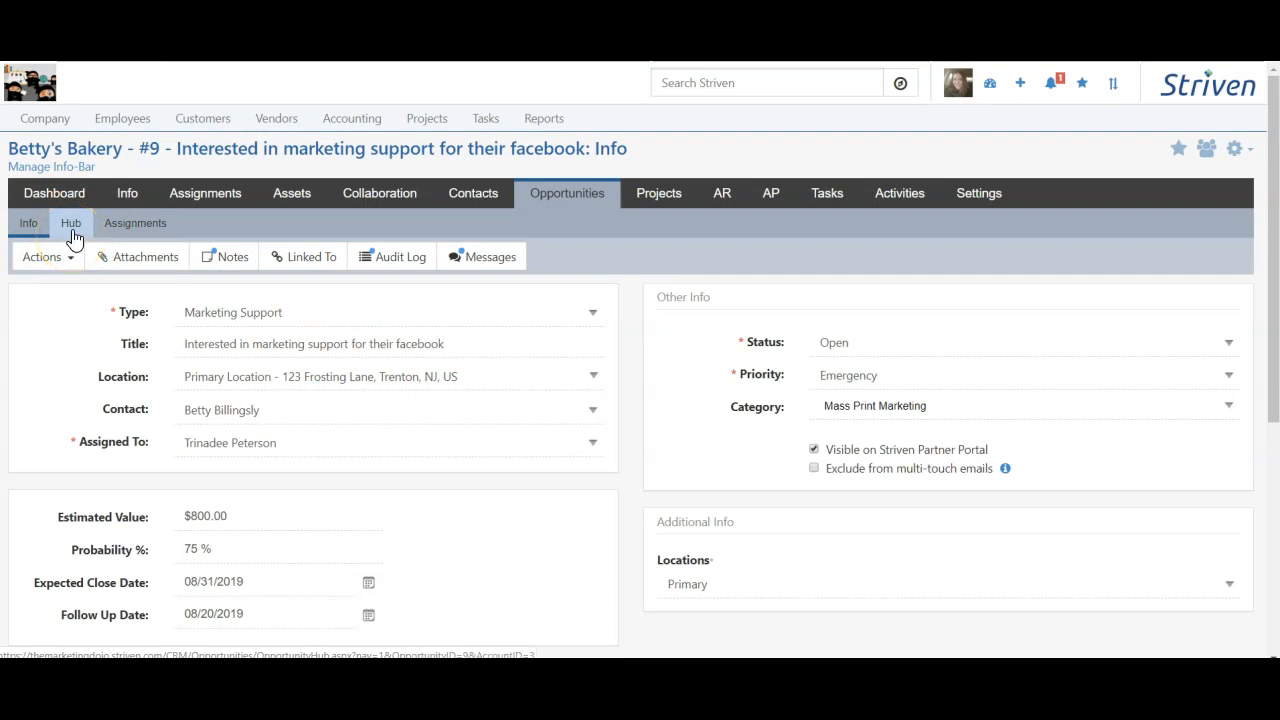
pyautogui.click(135, 230)
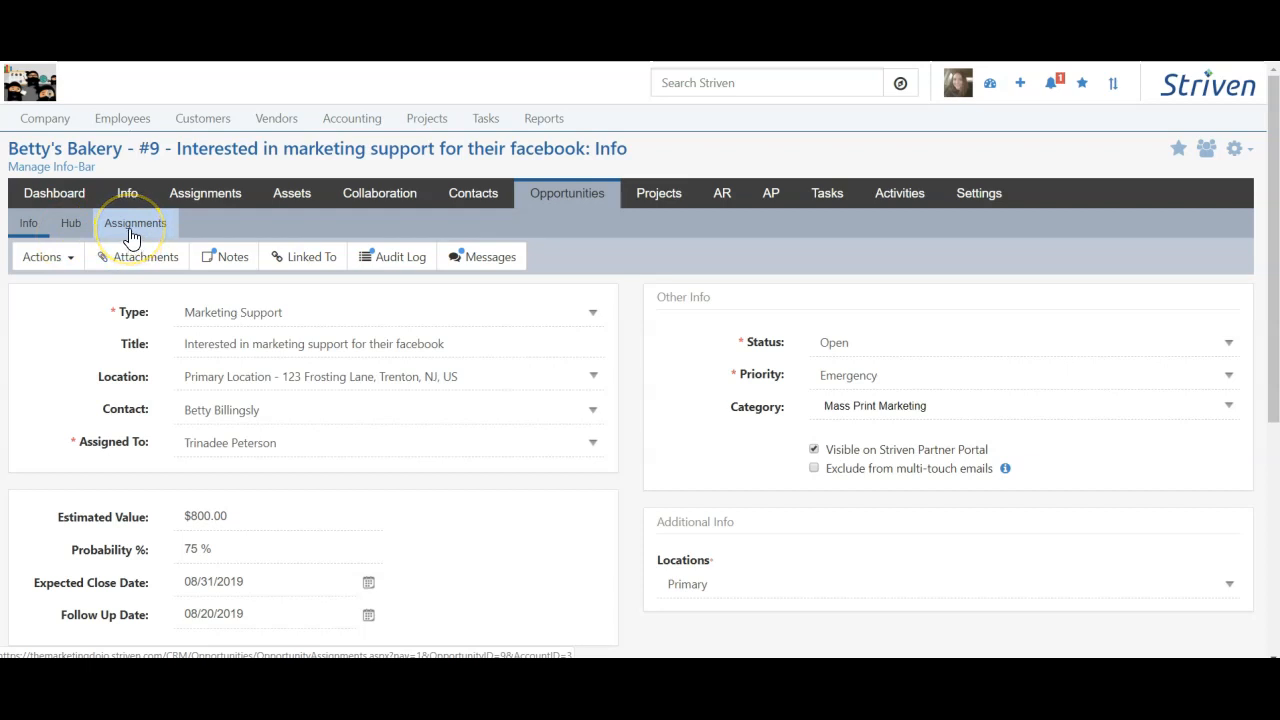
pyautogui.click(204, 125)
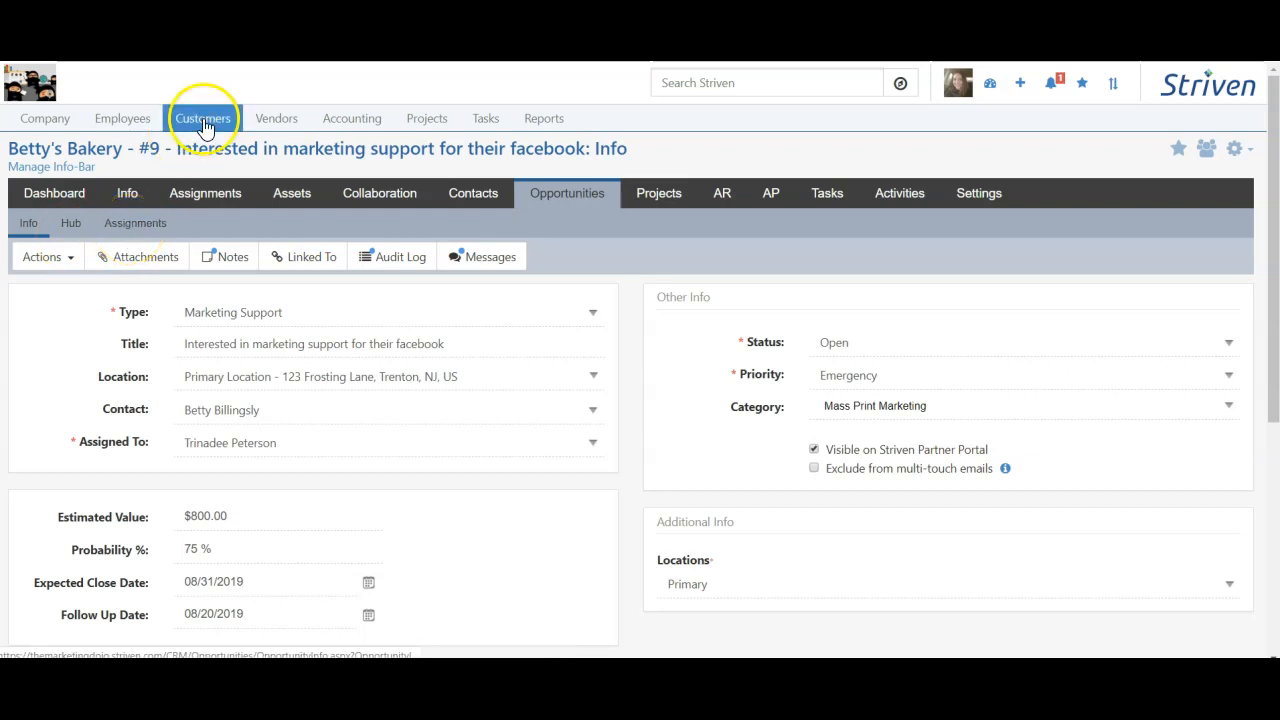
pyautogui.click(232, 352)
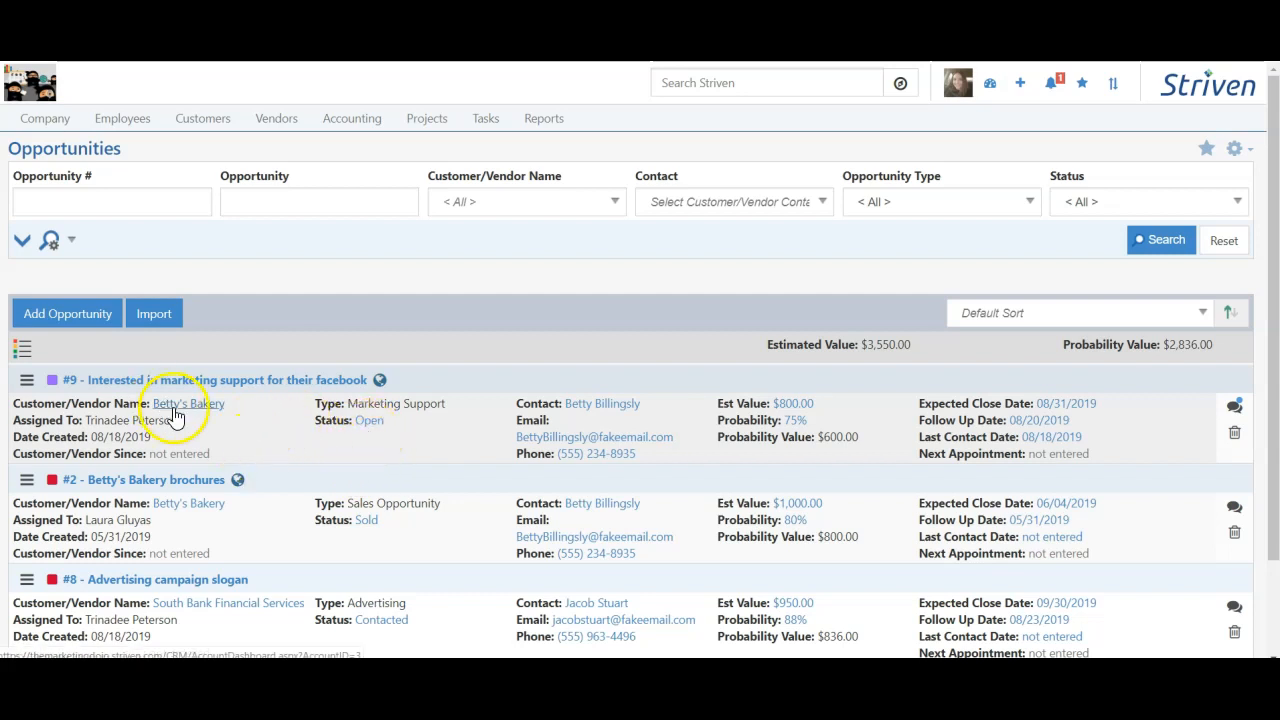
# Edit opportunity #9 from the list, setting its status to Contacted and its probability to 85%
pyautogui.click(369, 422)
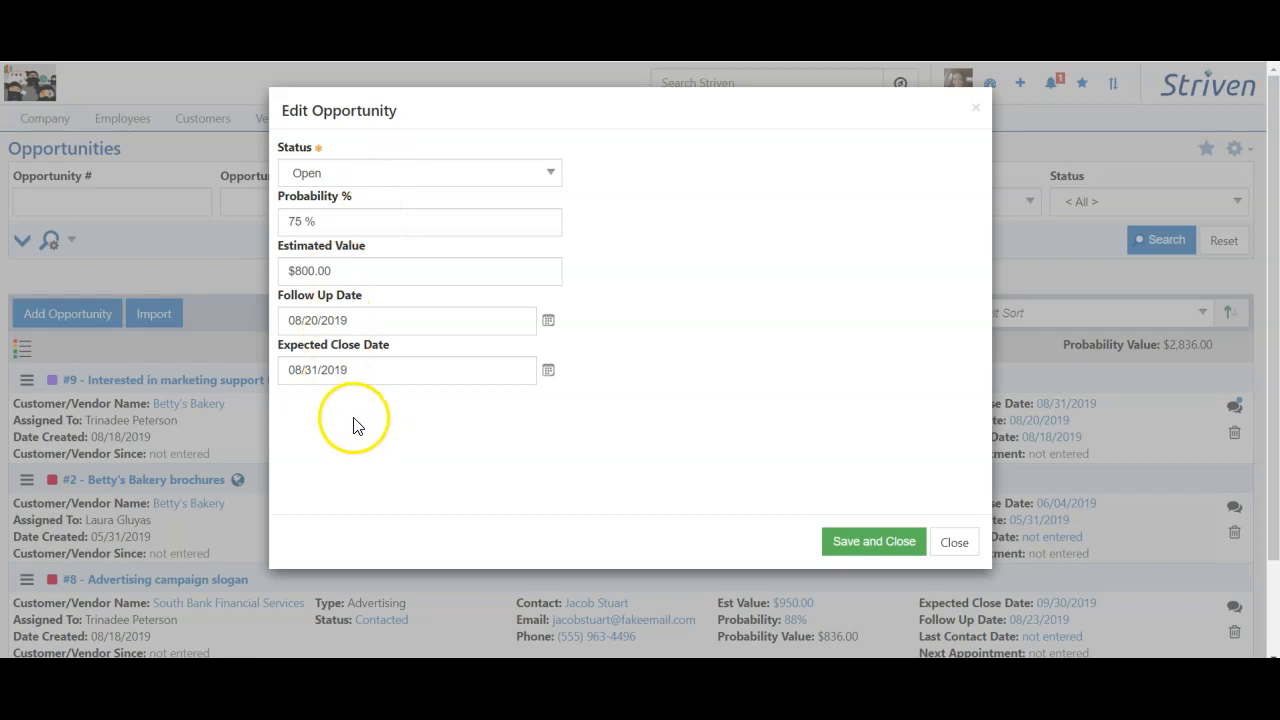
pyautogui.click(400, 172)
pyautogui.click(360, 237)
pyautogui.click(352, 221)
pyautogui.write('85')
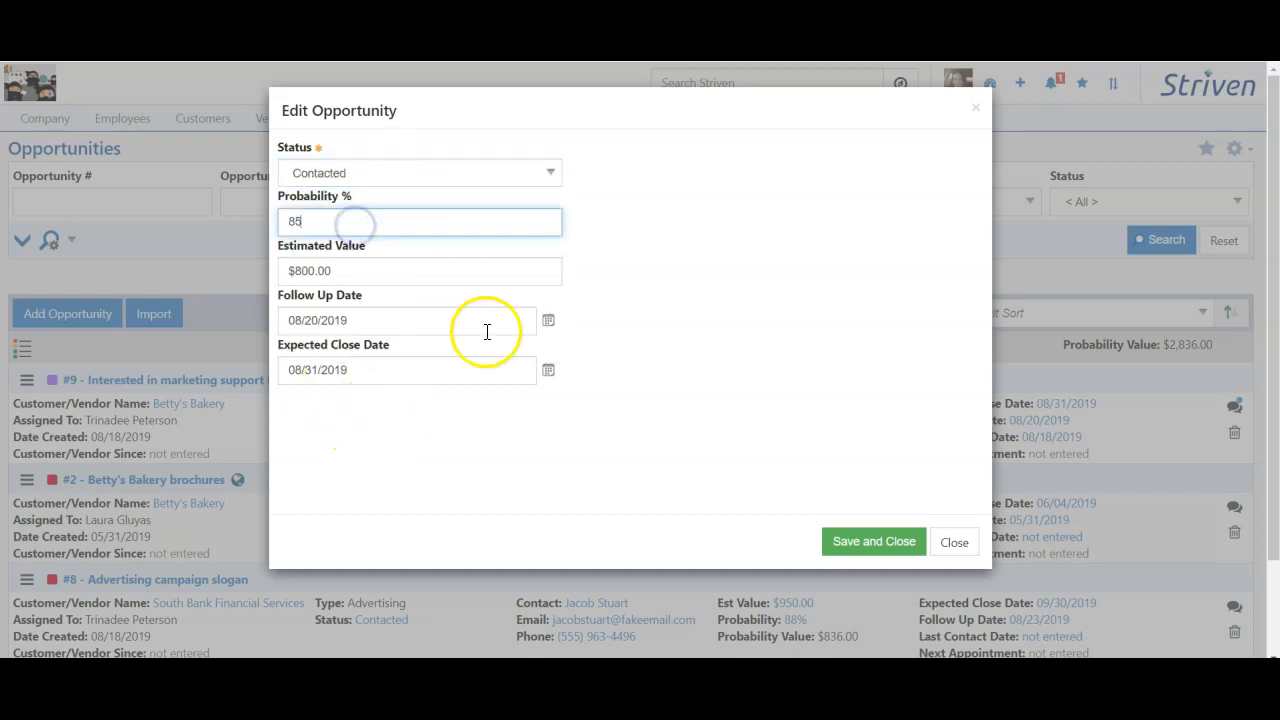
# Set the opportunity's follow-up date to 08/19/2019 and save the edit
pyautogui.click(548, 321)
pyautogui.click(406, 489)
pyautogui.click(874, 541)
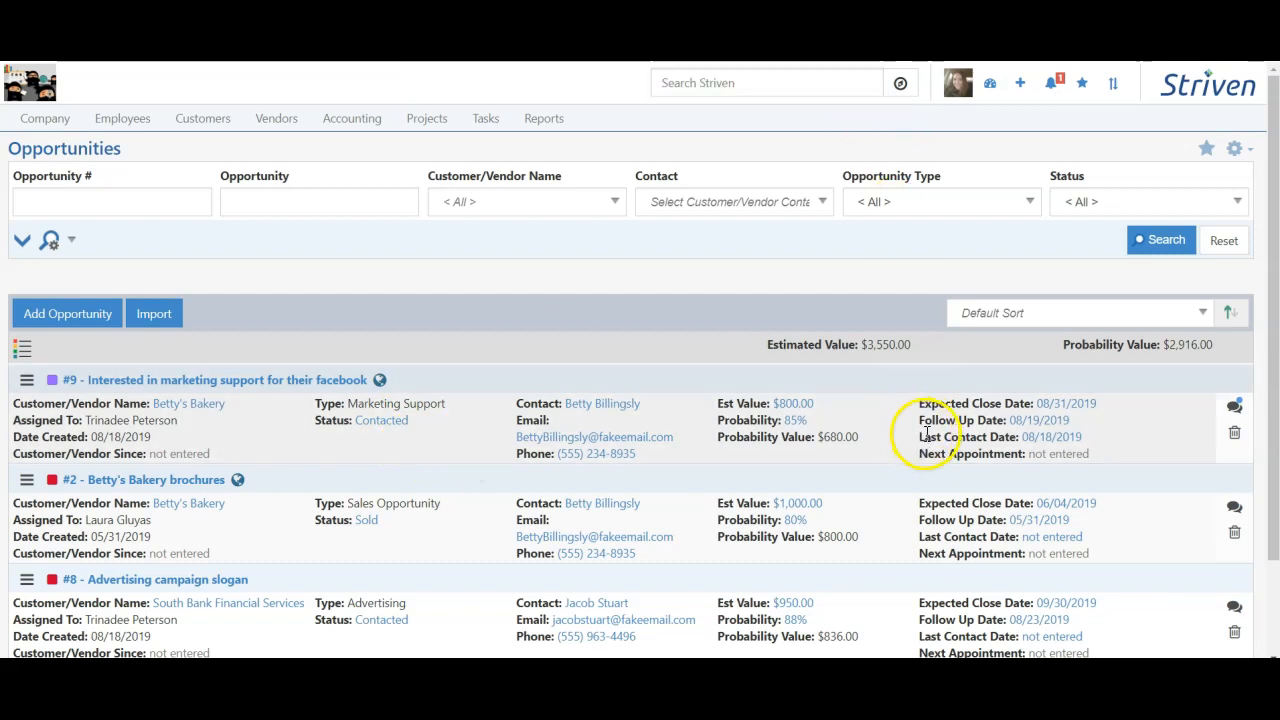
# Add a note to opportunity #9's contact log saying the contact was messaged, and close the log
pyautogui.click(1052, 437)
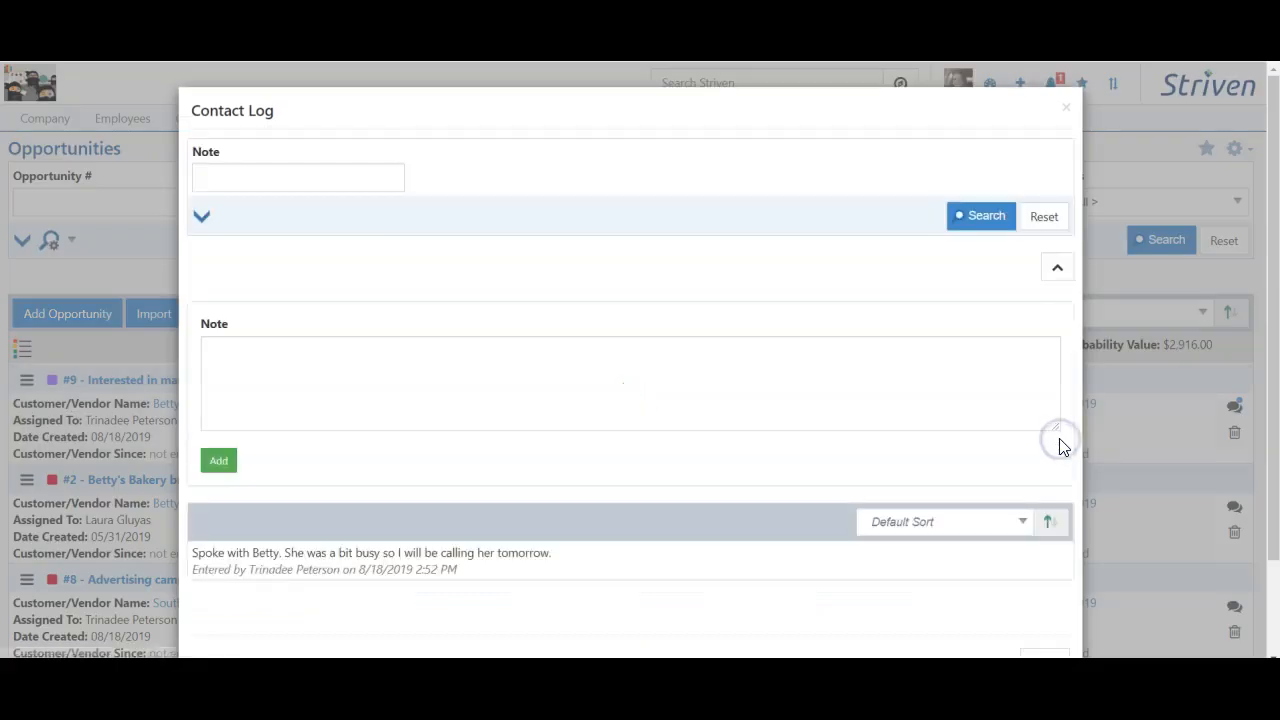
pyautogui.click(489, 388)
pyautogui.write('Messaged Betty')
pyautogui.click(218, 460)
pyautogui.scroll(-3, 1049, 560)
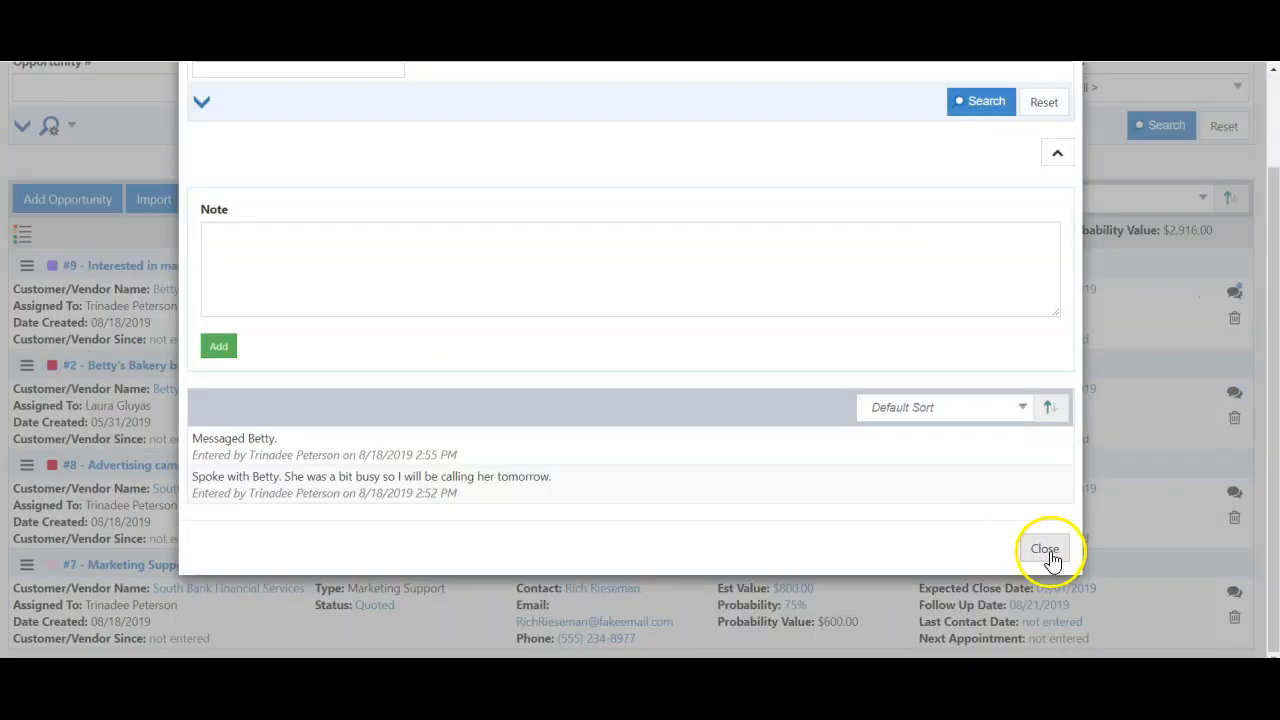
pyautogui.click(1049, 560)
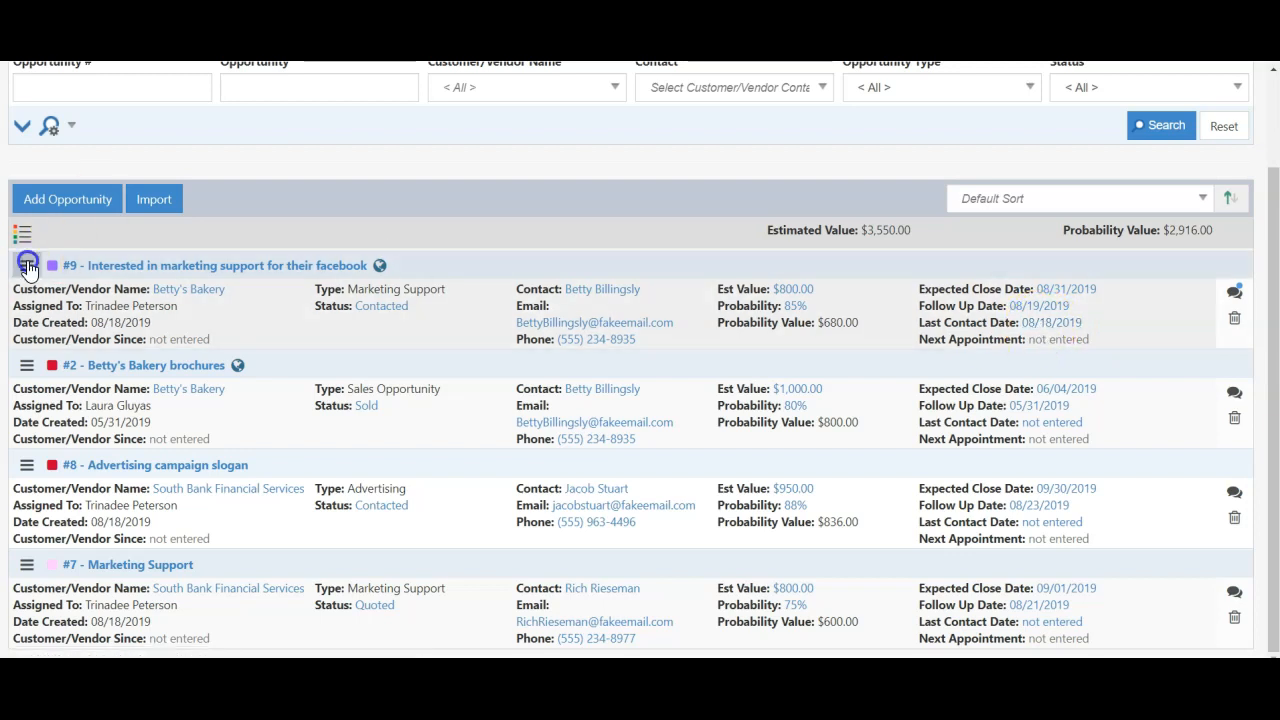
# Create an appointment from opportunity #9 with the type Conference Call and the second listed office as its location
pyautogui.click(27, 266)
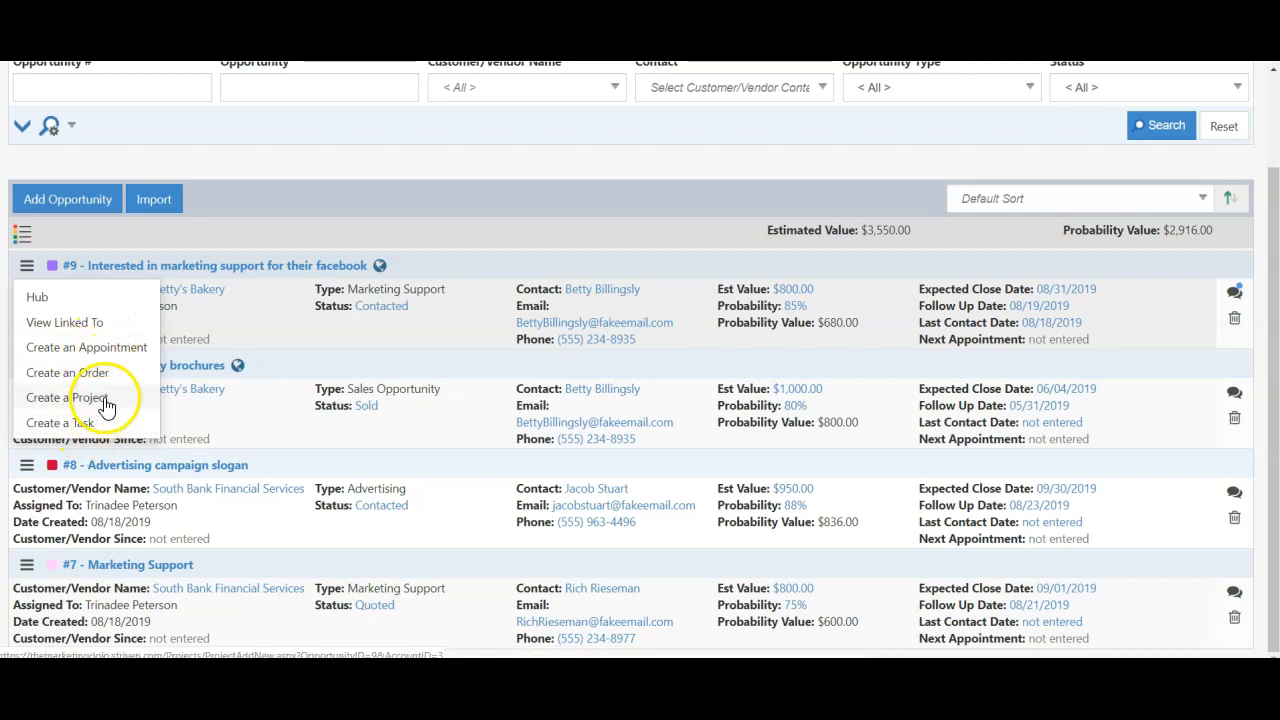
pyautogui.click(111, 349)
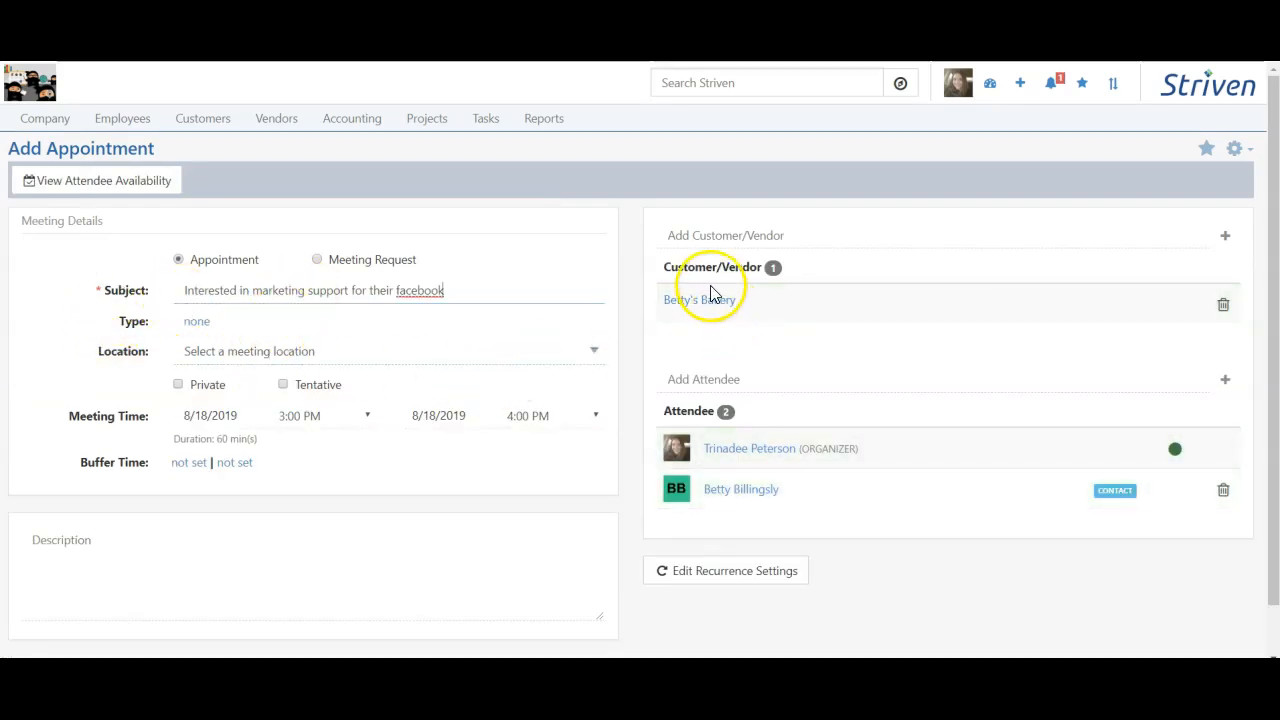
pyautogui.click(489, 583)
pyautogui.scroll(-1, 381, 528)
pyautogui.click(229, 293)
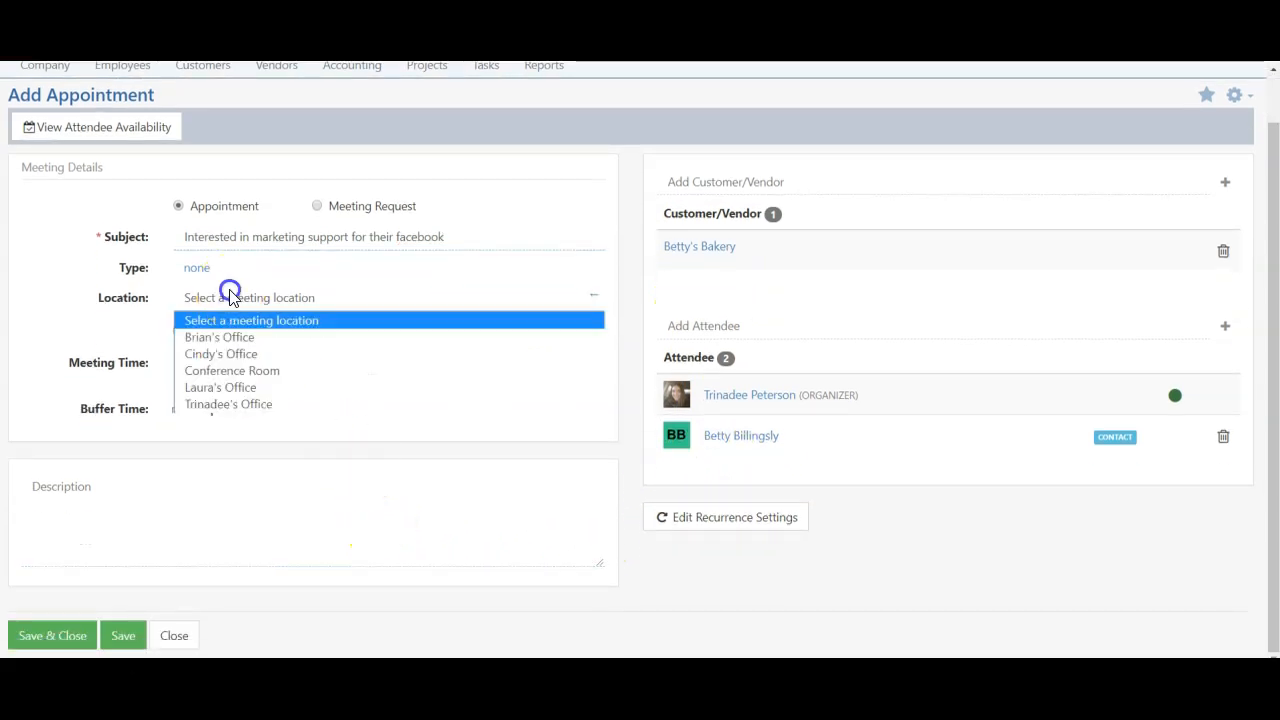
pyautogui.click(232, 354)
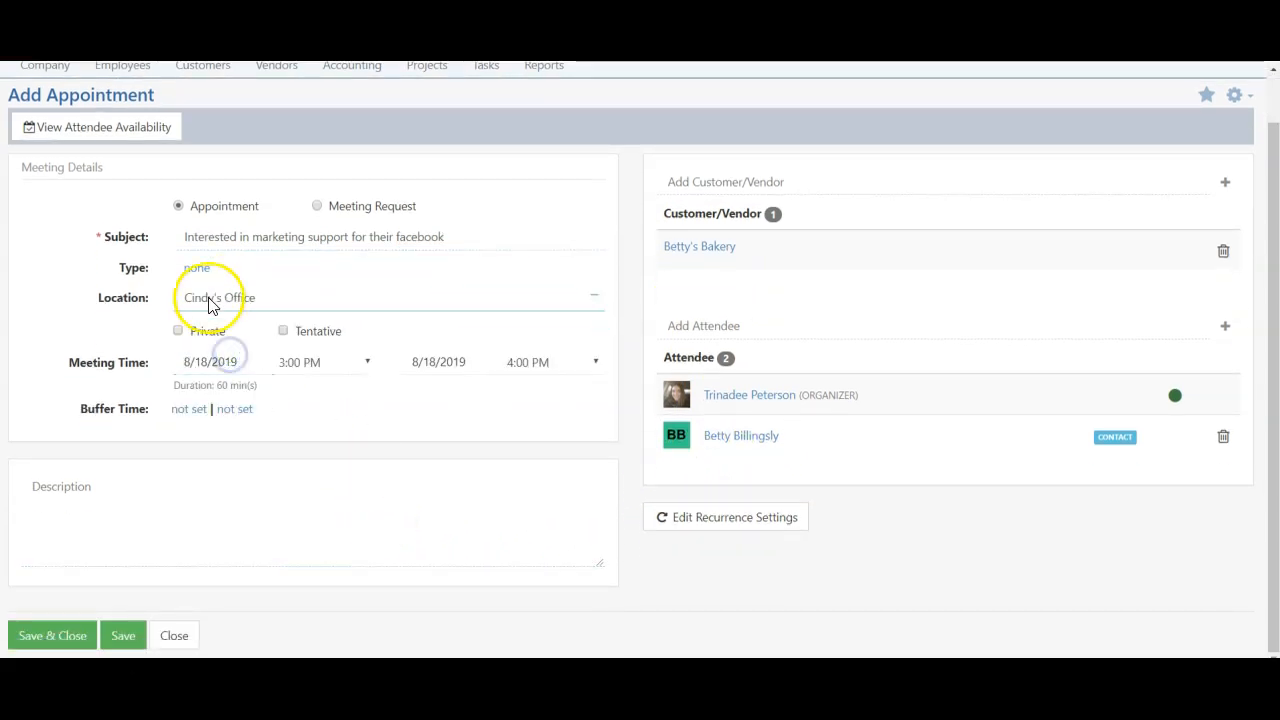
pyautogui.click(198, 268)
pyautogui.click(236, 350)
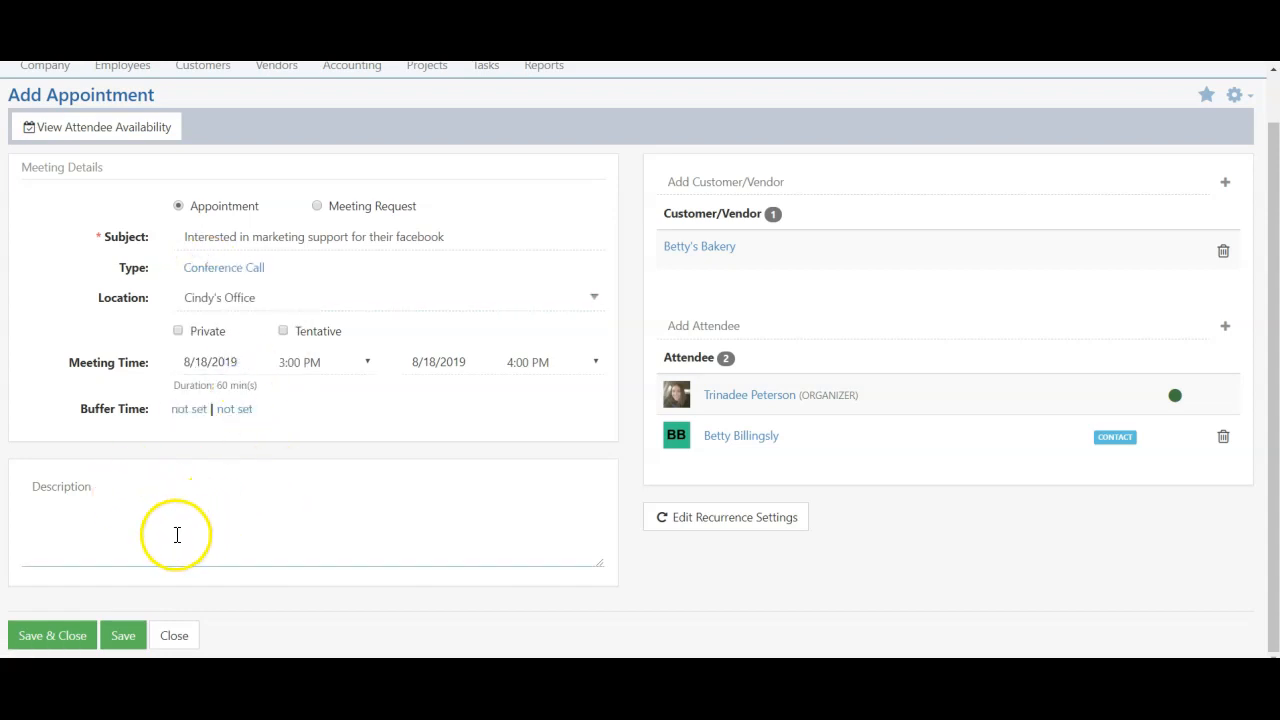
# Save and close the appointment, agreeing to send a notification to the attendees
pyautogui.click(77, 638)
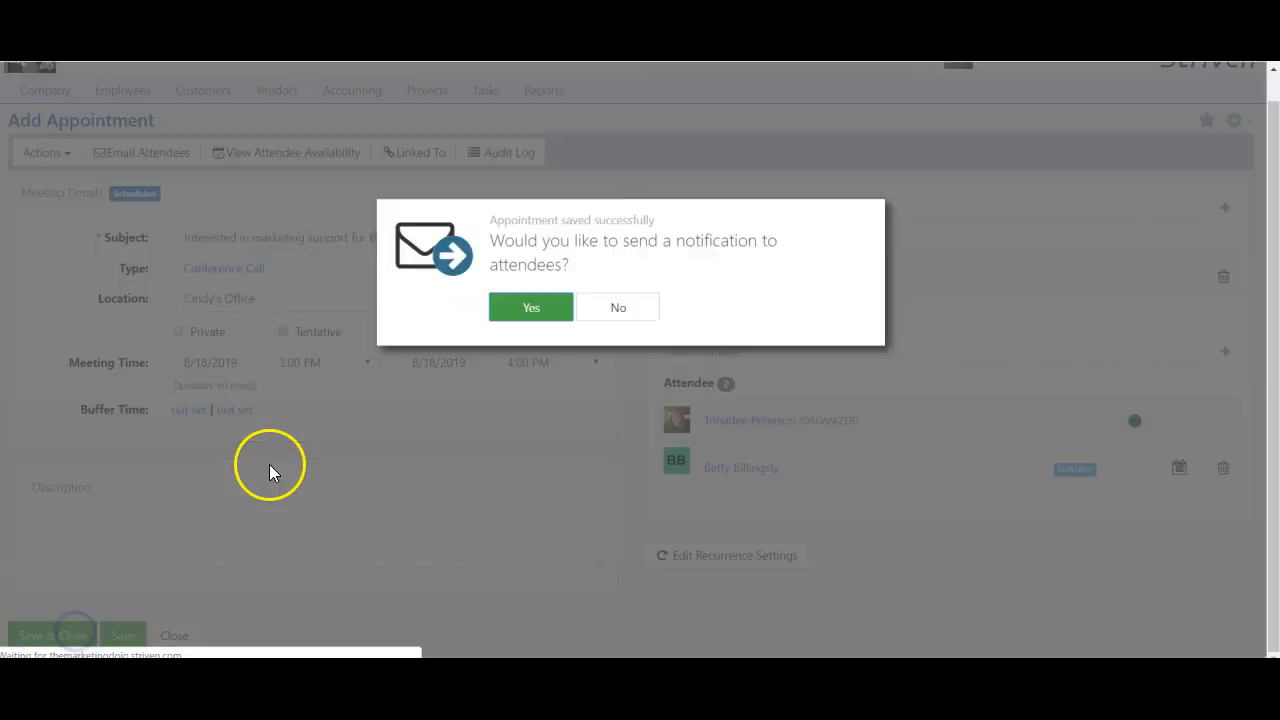
pyautogui.rightClick(520, 308)
pyautogui.click(501, 312)
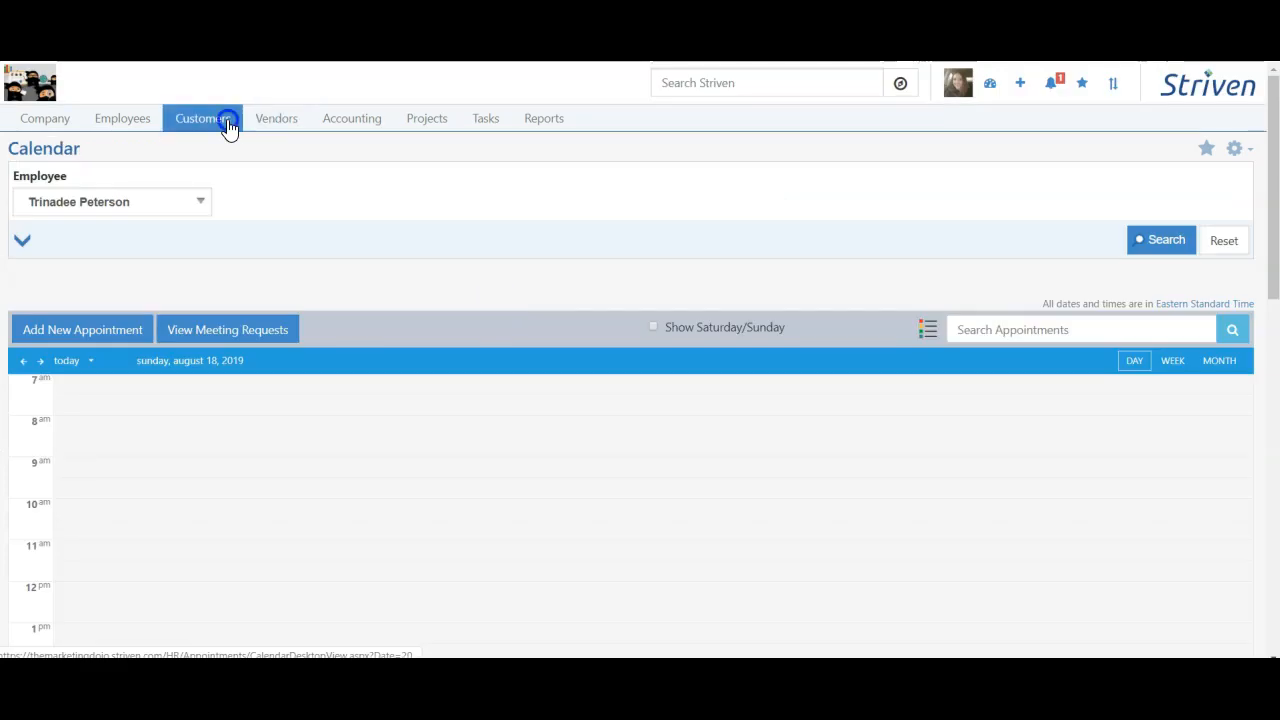
# Return to the customer opportunities list from the calendar
pyautogui.click(222, 122)
pyautogui.click(230, 358)
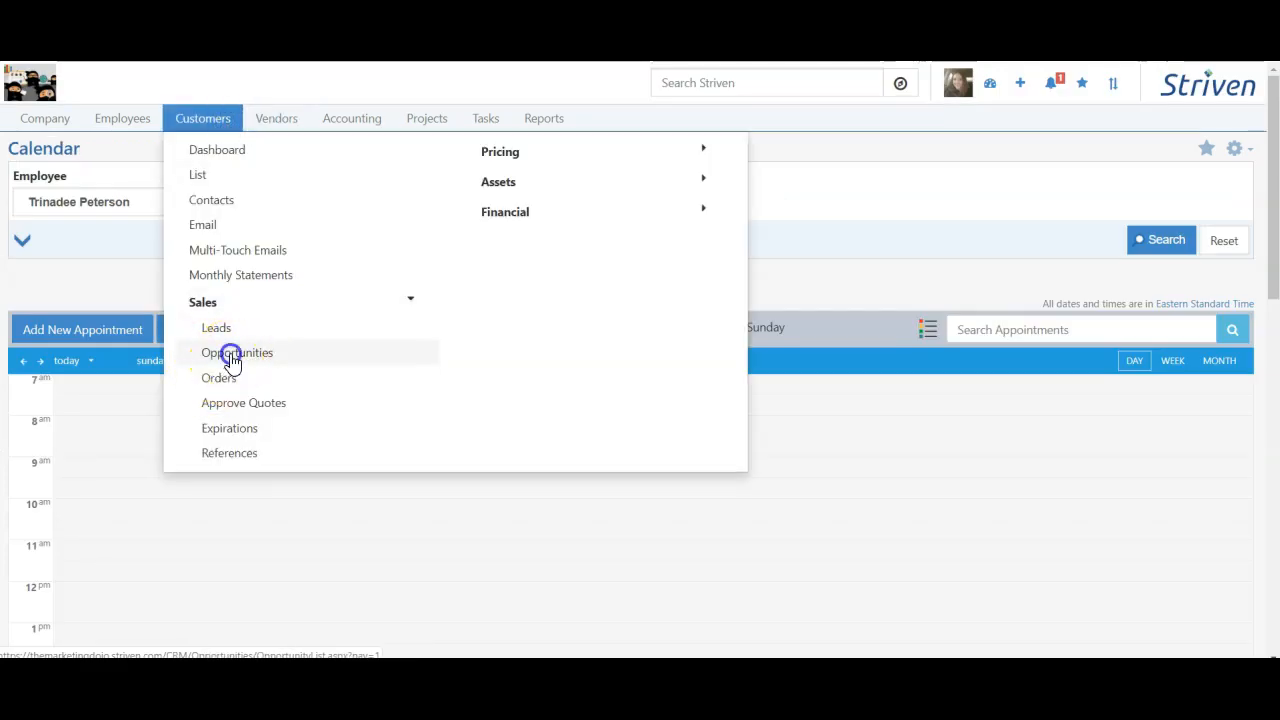